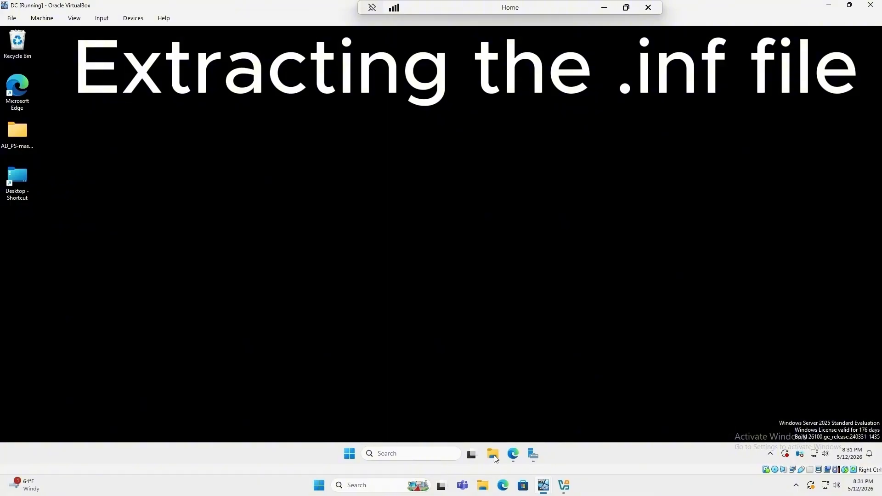
Step: Extract the Y17C_C1-hostm-K1 driver package in Downloads using 7-Zip Extract Here
{"action": "left_click", "coordinate": [496, 449]}
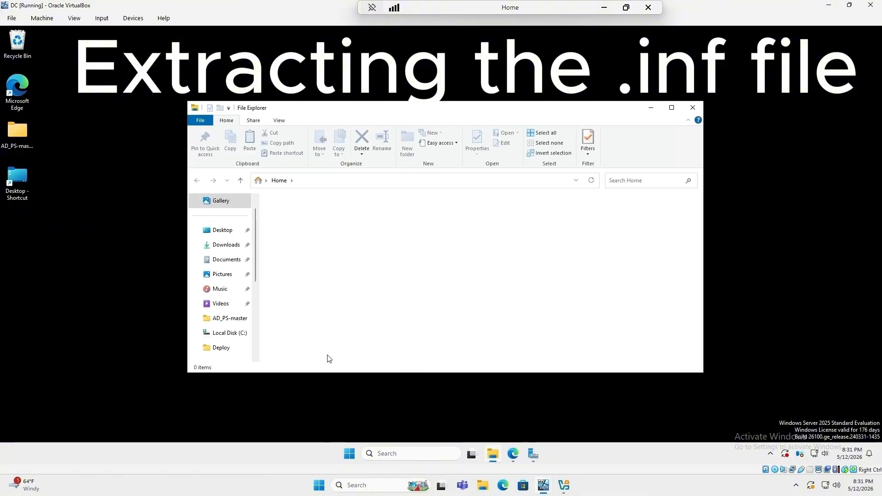
{"action": "scroll", "coordinate": [235, 317], "scroll_direction": "up", "scroll_amount": 1}
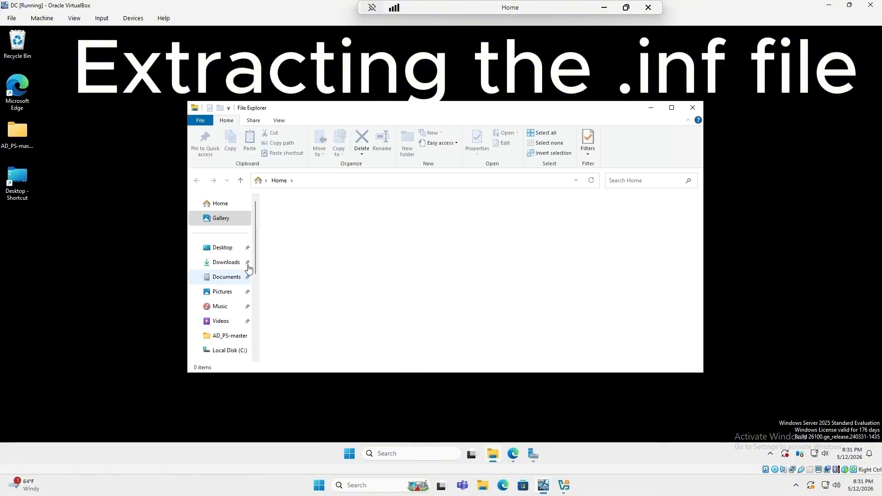
{"action": "left_click", "coordinate": [222, 262]}
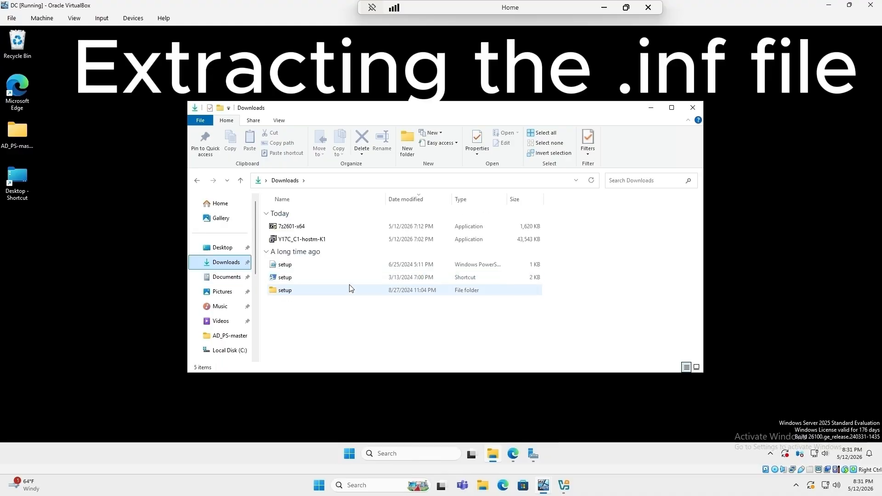
{"action": "left_click", "coordinate": [294, 254]}
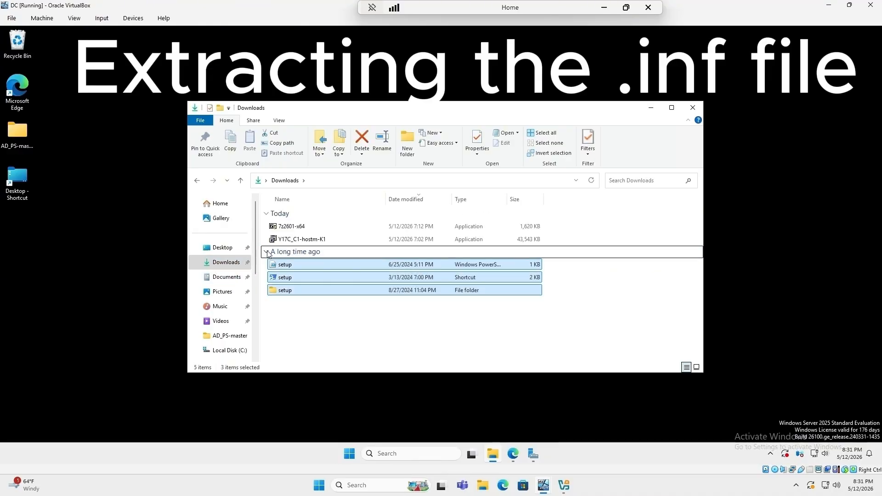
{"action": "left_click", "coordinate": [266, 252]}
{"action": "left_click", "coordinate": [306, 240]}
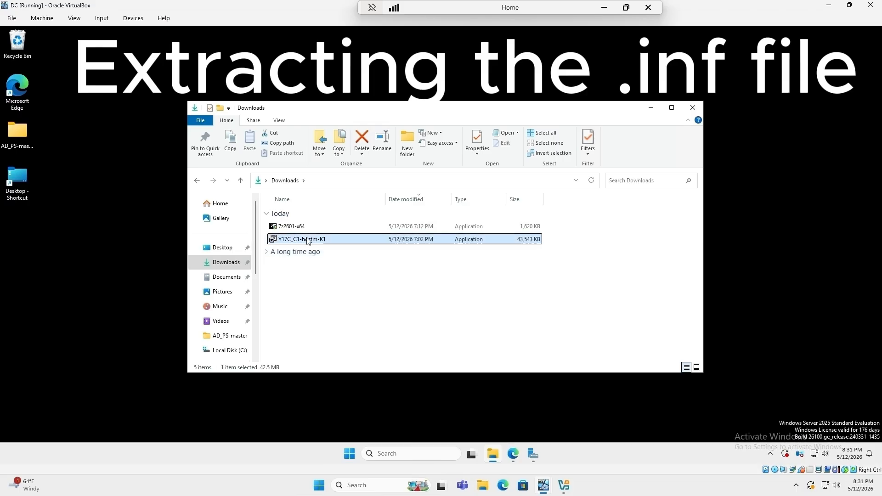
{"action": "right_click", "coordinate": [307, 239]}
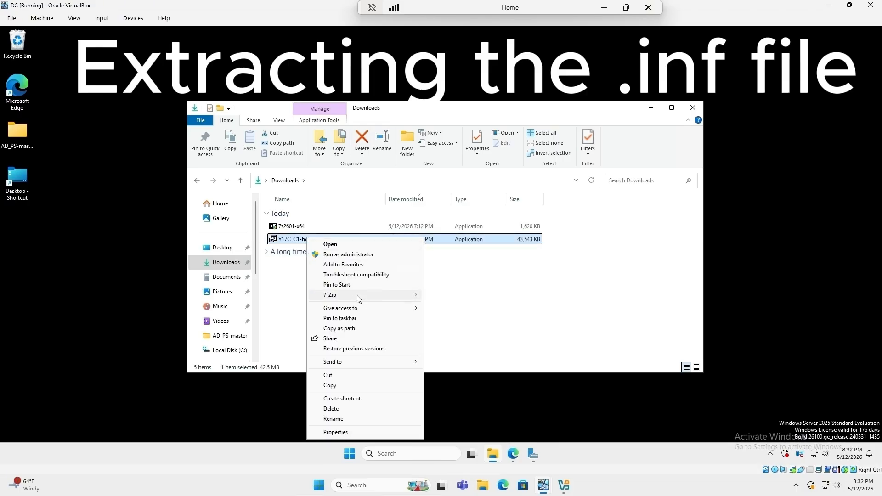
{"action": "mouse_move", "coordinate": [391, 300]}
{"action": "left_click", "coordinate": [455, 326]}
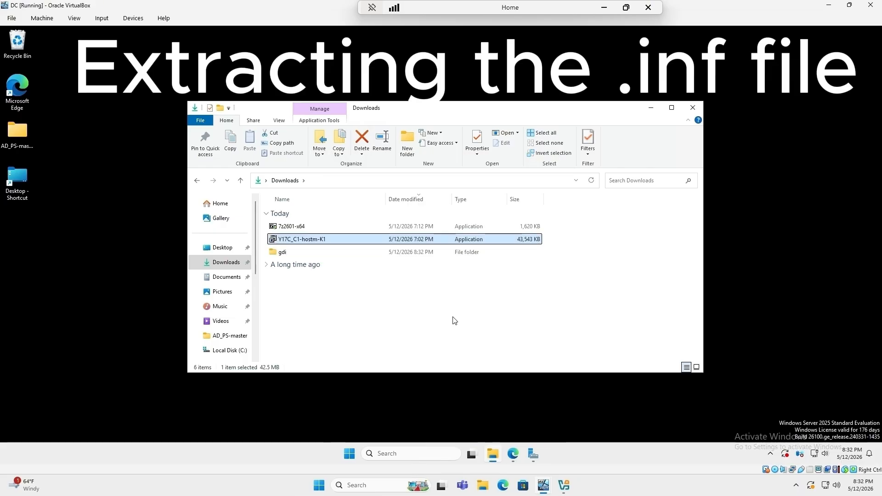
Step: In the extracted gdi folder, search for .inf files, sort by size, and select brimm17a
{"action": "right_click", "coordinate": [283, 255]}
{"action": "left_click", "coordinate": [284, 254]}
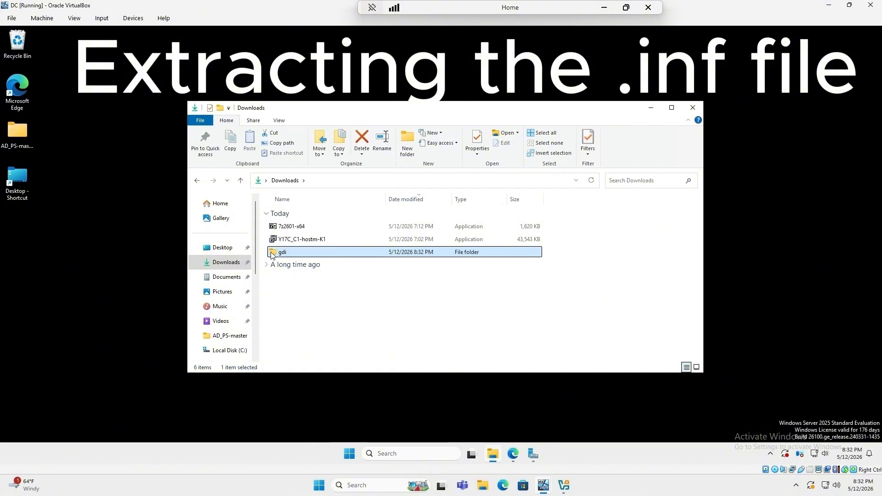
{"action": "double_click", "coordinate": [284, 254]}
{"action": "left_click", "coordinate": [627, 181]}
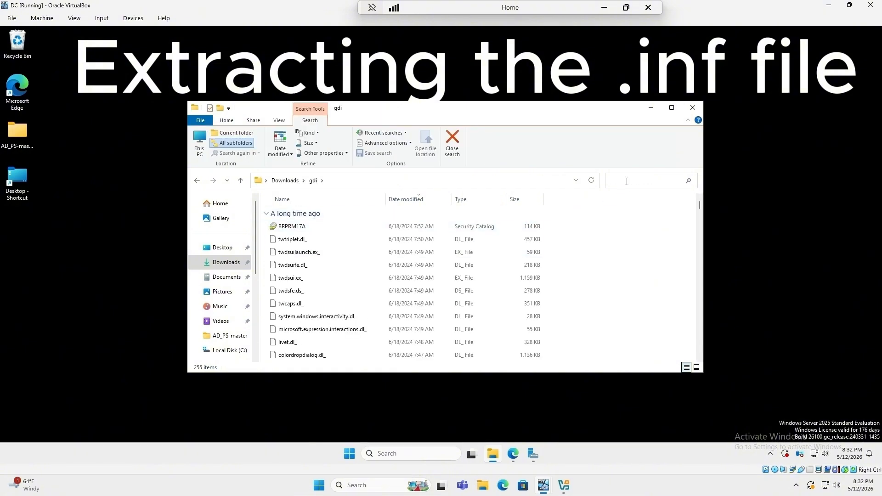
{"action": "type", "text": ".inf"}
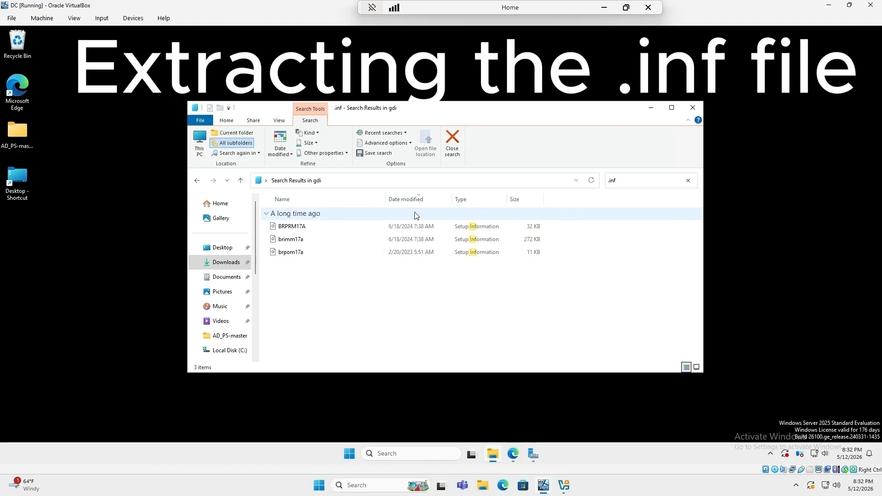
{"action": "left_click", "coordinate": [515, 201]}
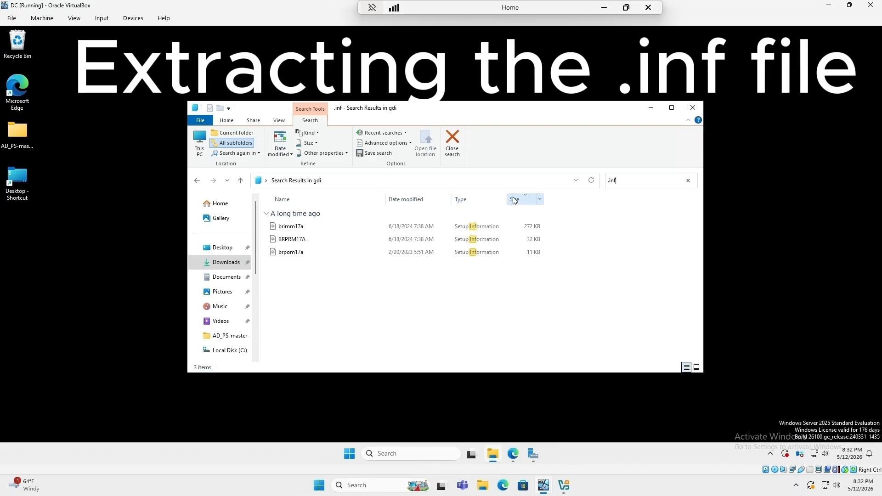
{"action": "left_click", "coordinate": [308, 230]}
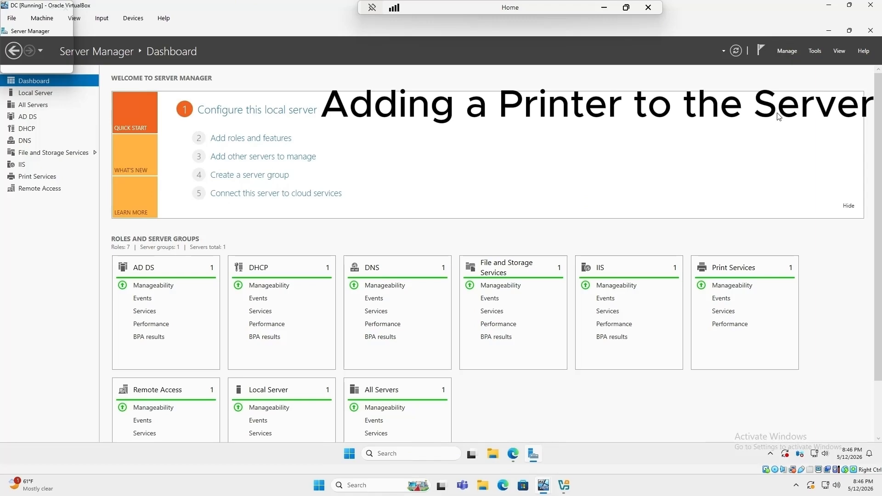
Step: Launch Print Management from Tools and start adding a printer on the Printers node
{"action": "left_click", "coordinate": [813, 53]}
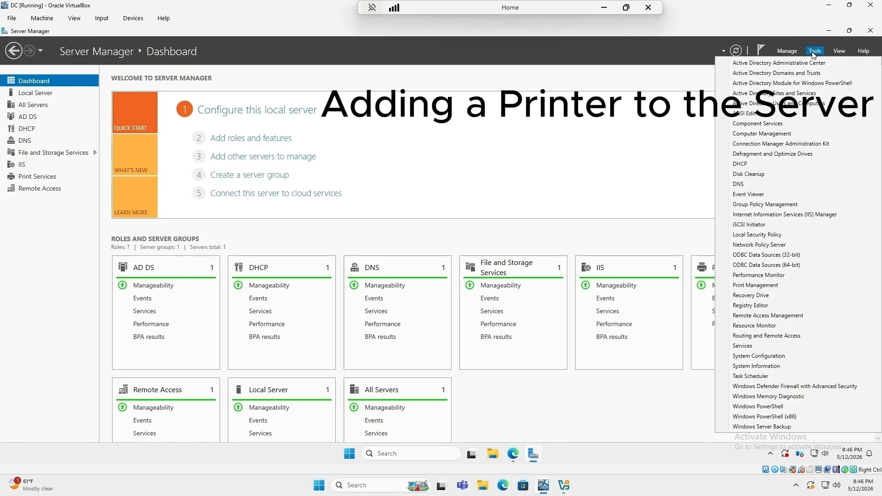
{"action": "left_click", "coordinate": [770, 286]}
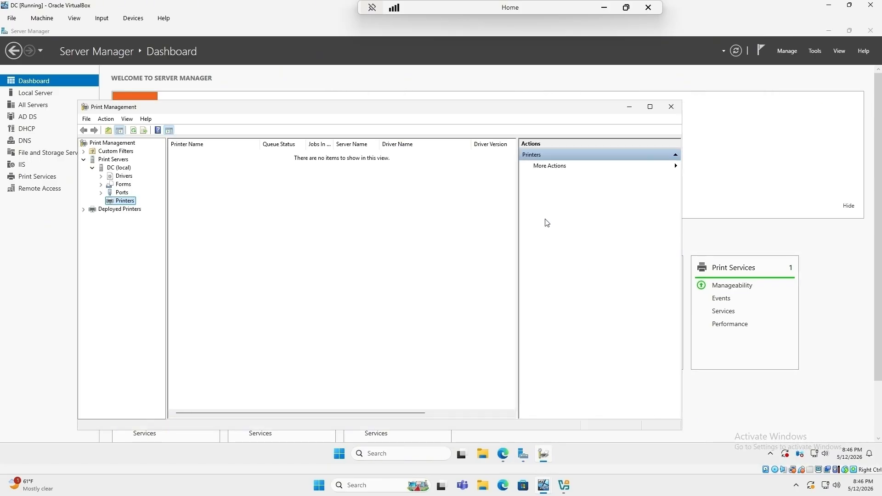
{"action": "right_click", "coordinate": [115, 205]}
{"action": "left_click", "coordinate": [143, 208]}
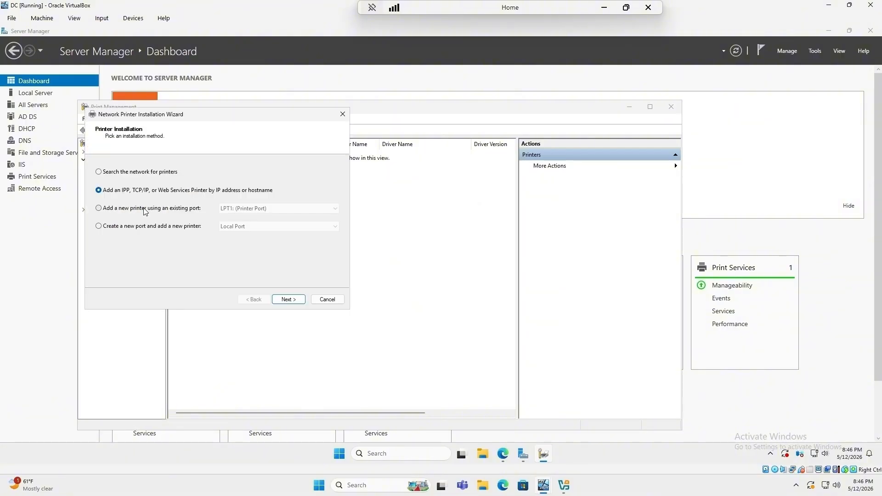
Step: Add the printer as a TCP/IP Device at address 192.168.86.246
{"action": "left_click", "coordinate": [288, 299]}
{"action": "left_click", "coordinate": [230, 172]}
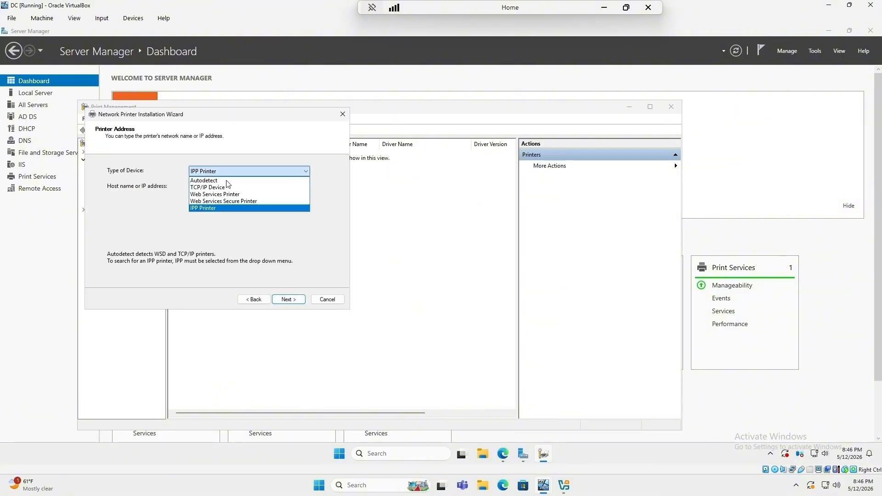
{"action": "left_click", "coordinate": [225, 187]}
{"action": "left_click", "coordinate": [225, 184]}
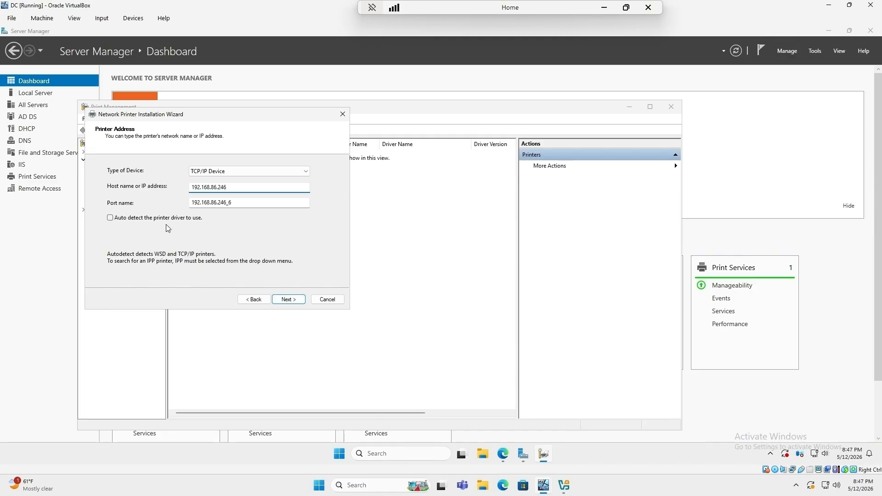
{"action": "left_click", "coordinate": [294, 299]}
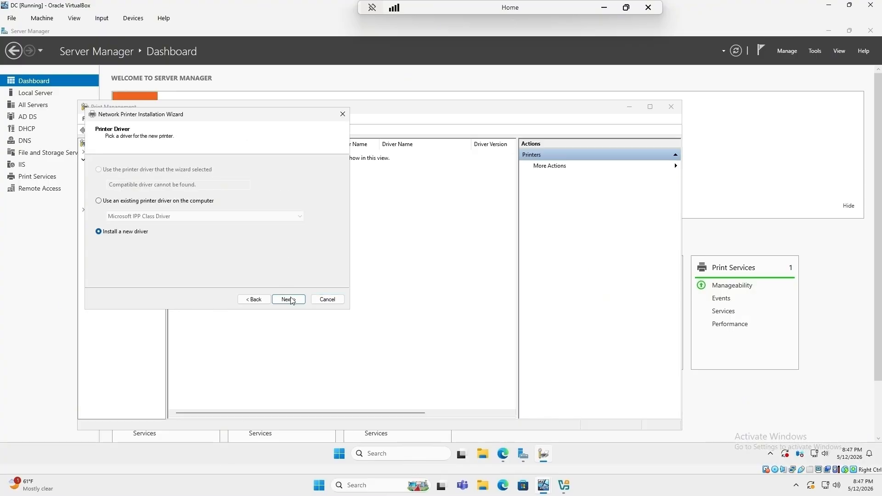
Step: Install a new driver from disk using brimm17a in Downloads\gdi, choosing Brother DCP-L2550DW series
{"action": "left_click", "coordinate": [291, 301]}
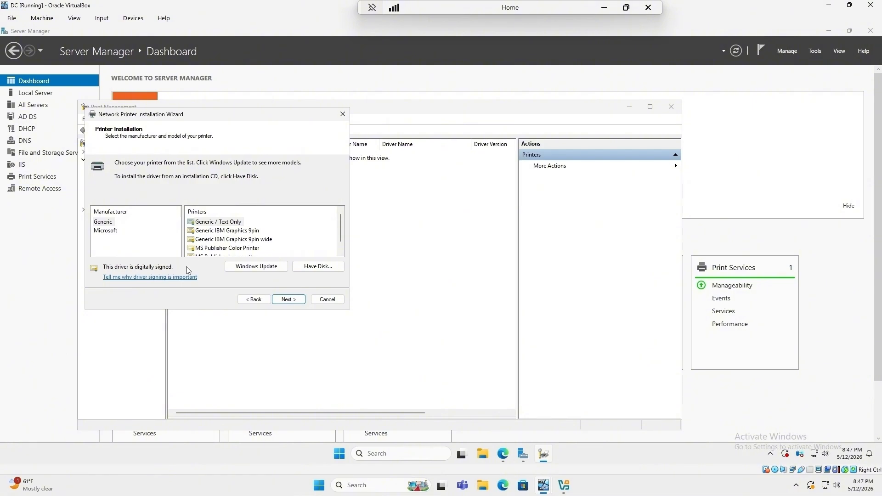
{"action": "left_click", "coordinate": [308, 265]}
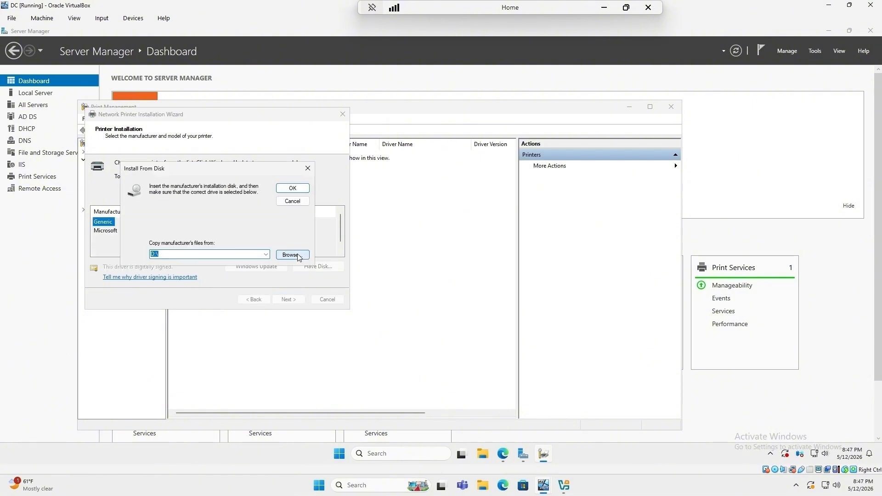
{"action": "left_click", "coordinate": [299, 257]}
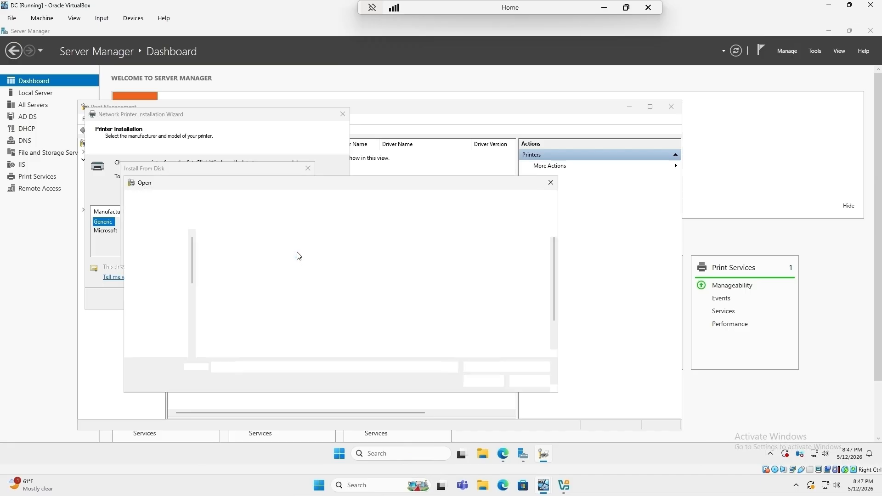
{"action": "scroll", "coordinate": [175, 301], "scroll_direction": "up", "scroll_amount": 3}
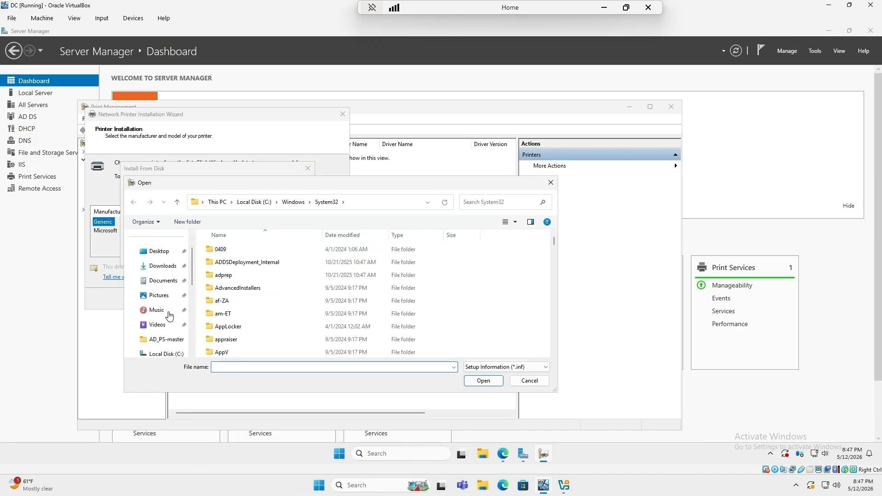
{"action": "left_click", "coordinate": [162, 265]}
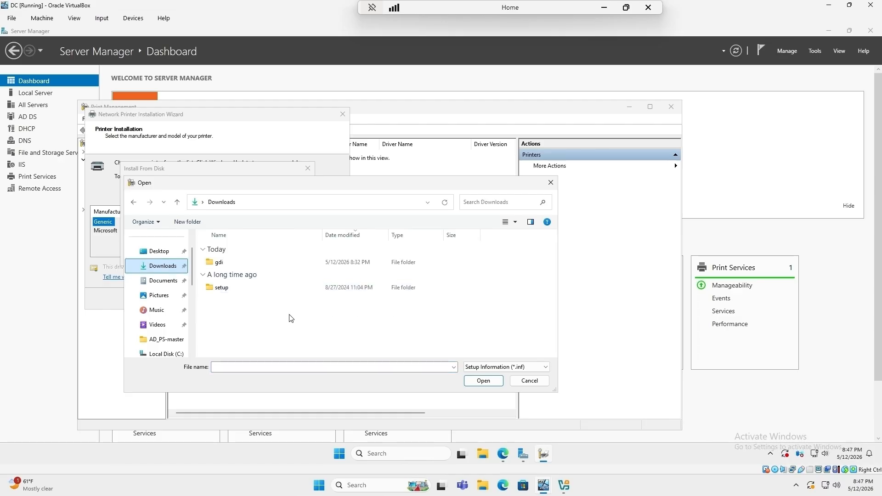
{"action": "double_click", "coordinate": [218, 263]}
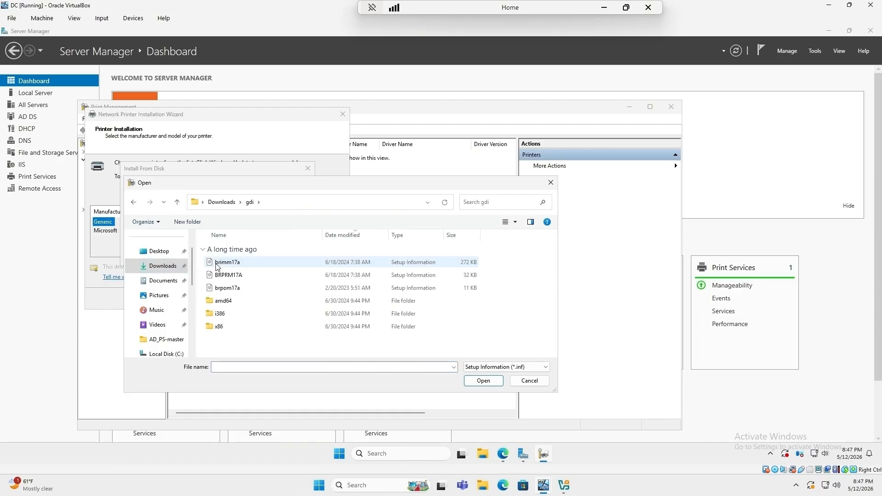
{"action": "left_click", "coordinate": [294, 266]}
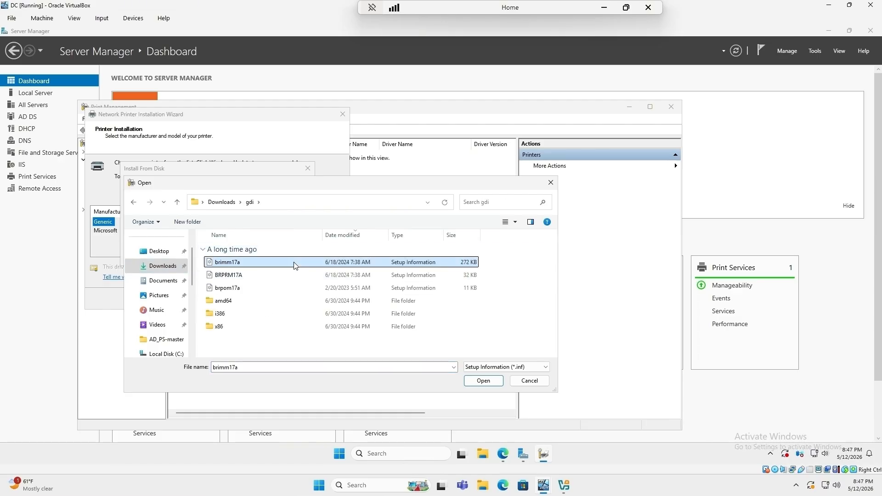
{"action": "left_click", "coordinate": [484, 381]}
{"action": "left_click", "coordinate": [293, 189]}
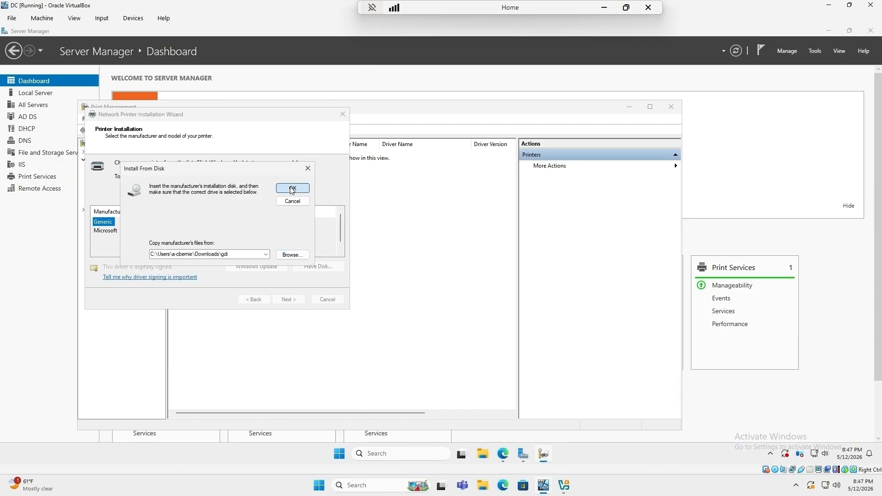
{"action": "left_click", "coordinate": [158, 231]}
{"action": "left_click", "coordinate": [294, 300]}
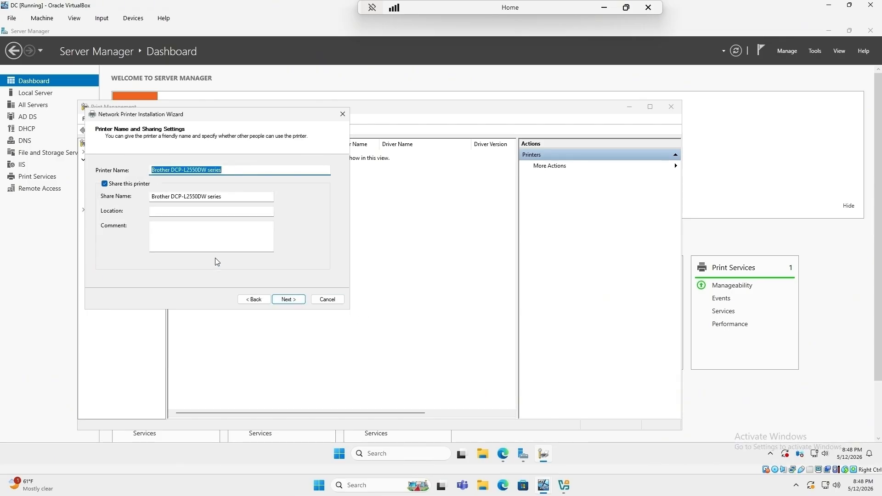
Step: Keep the default Brother DCP-L2550DW series names, install the printer, and print a test page
{"action": "left_click", "coordinate": [297, 302]}
{"action": "left_click", "coordinate": [296, 303]}
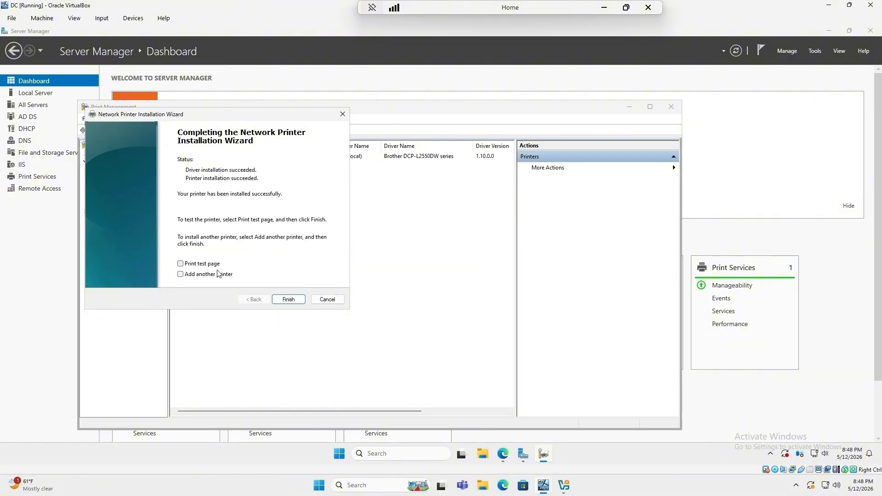
{"action": "left_click", "coordinate": [283, 301]}
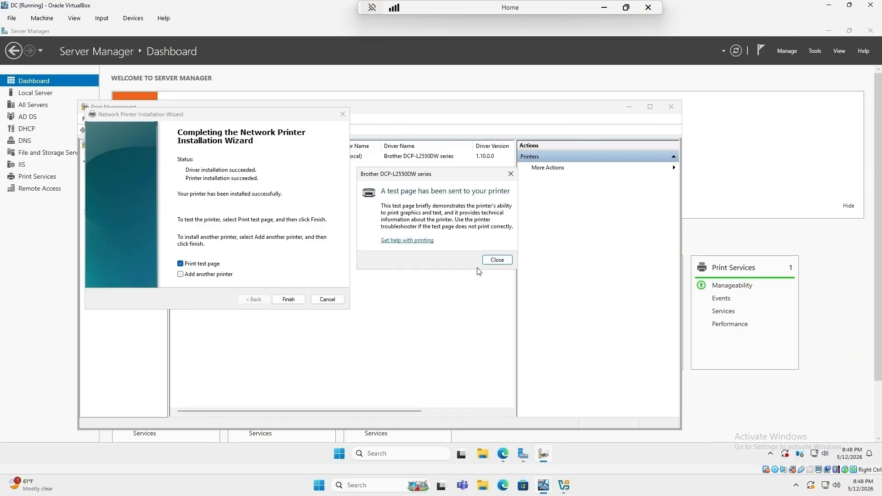
{"action": "left_click", "coordinate": [497, 260]}
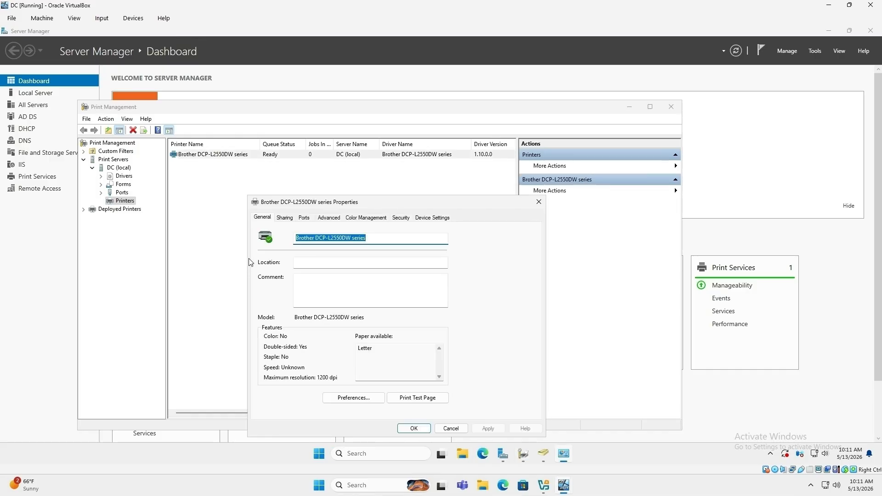
Step: Set the share name to 'Office Printer', list it in the directory, apply, and minimize the window
{"action": "left_click", "coordinate": [287, 219]}
{"action": "left_click_drag", "start_coordinate": [389, 297], "coordinate": [271, 297]}
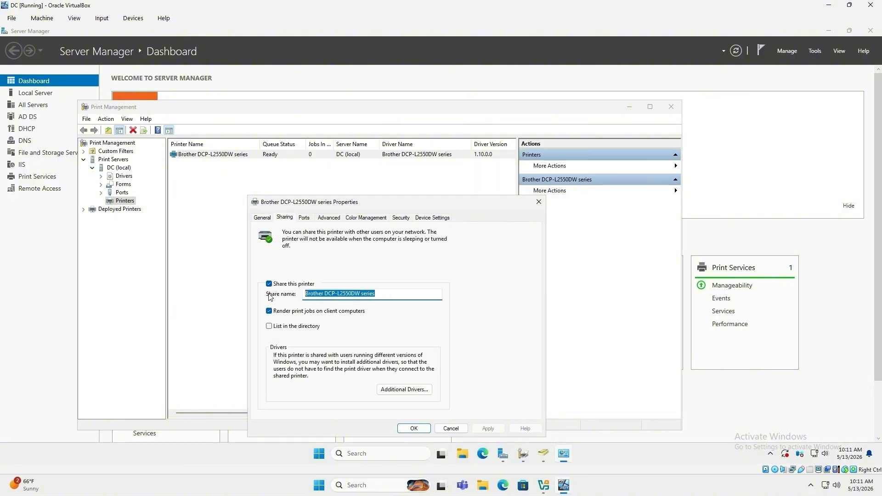
{"action": "type", "text": "Office Printer"}
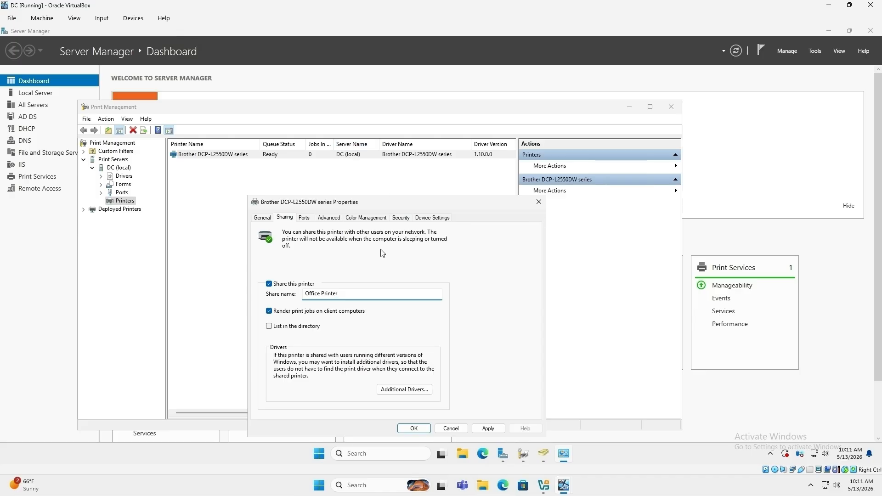
{"action": "left_click", "coordinate": [271, 328]}
{"action": "left_click", "coordinate": [489, 433]}
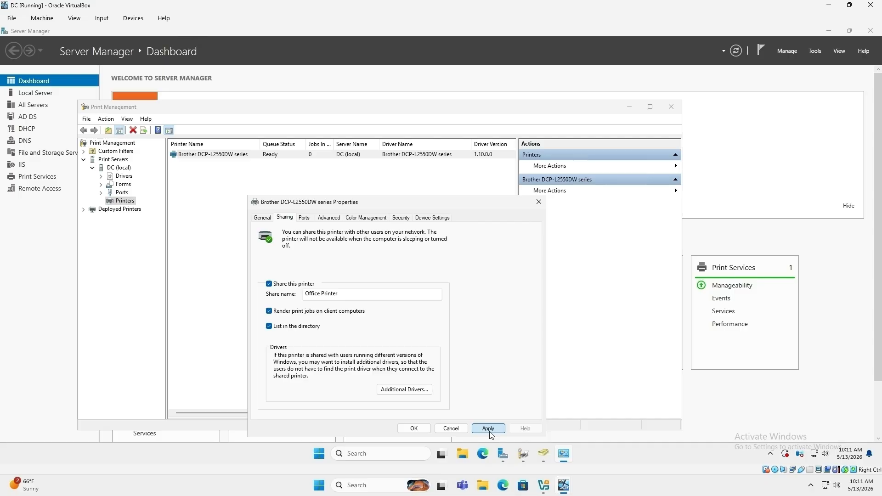
{"action": "left_click", "coordinate": [489, 430]}
{"action": "left_click", "coordinate": [417, 429]}
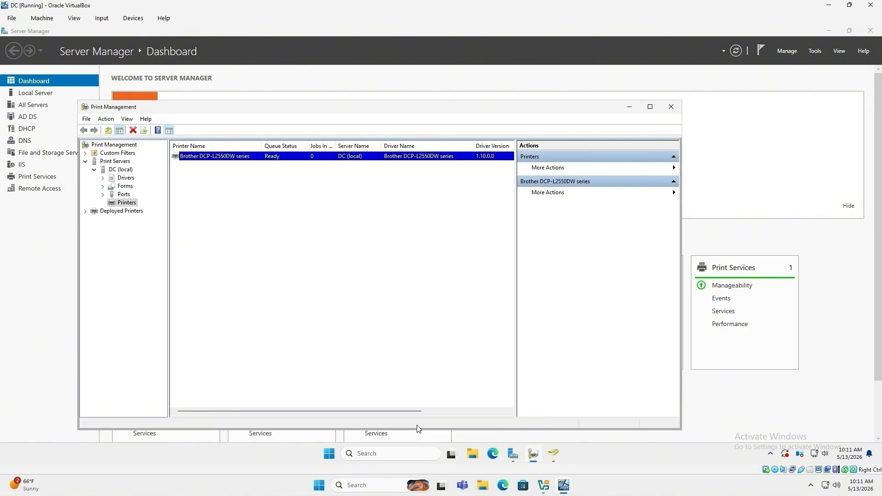
{"action": "left_click", "coordinate": [630, 109]}
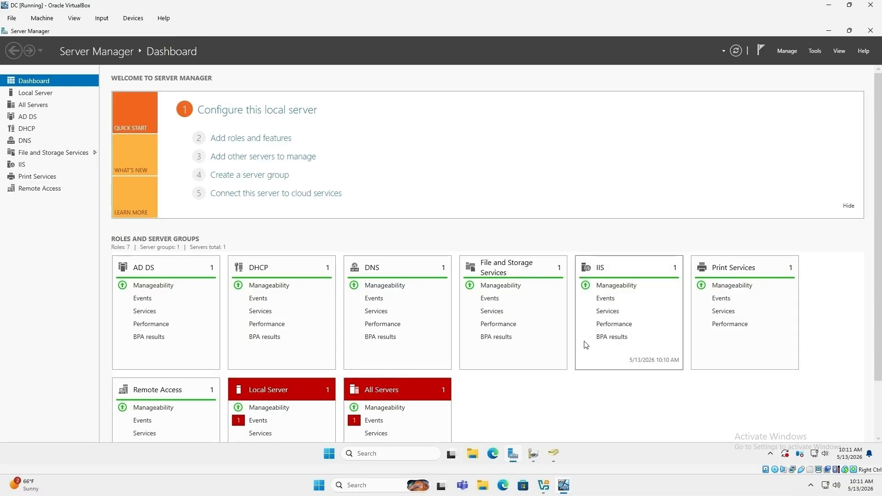
Step: Create a Printers OU under California\Groups without accidental deletion protection
{"action": "left_click", "coordinate": [557, 457]}
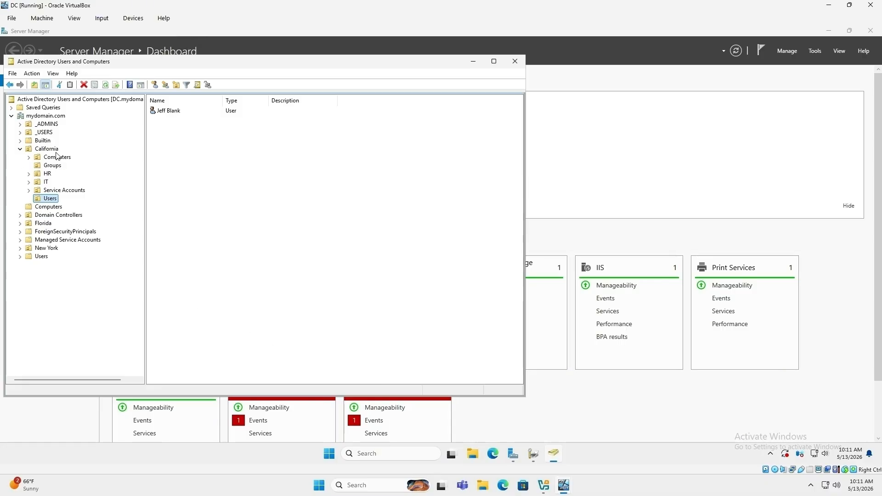
{"action": "right_click", "coordinate": [50, 166]}
{"action": "mouse_move", "coordinate": [74, 207]}
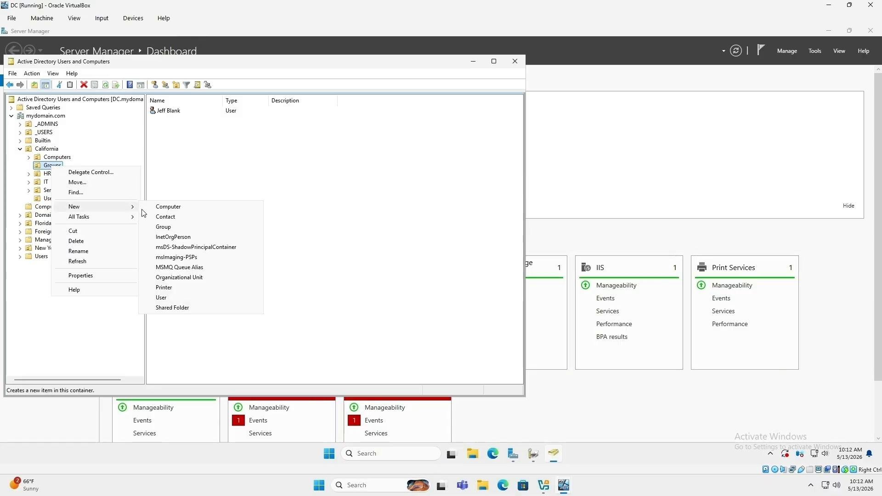
{"action": "left_click", "coordinate": [225, 278]}
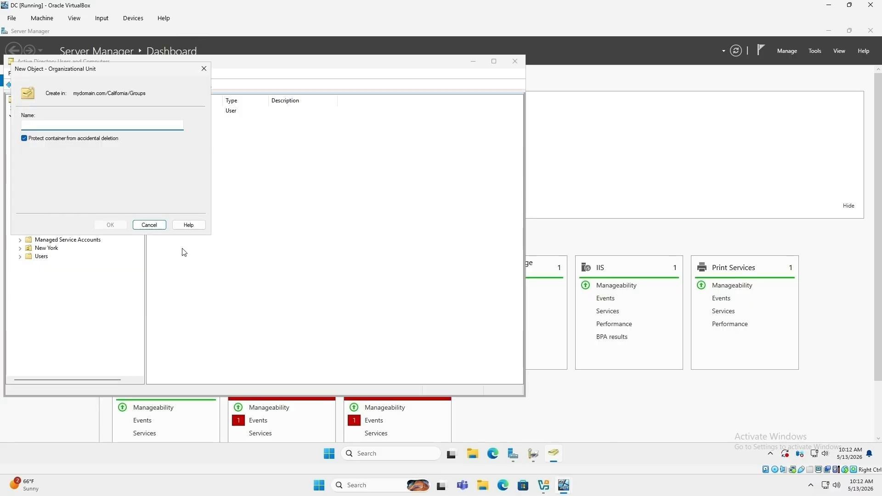
{"action": "left_click", "coordinate": [24, 137]}
{"action": "left_click", "coordinate": [89, 128]}
{"action": "type", "text": "Printers"}
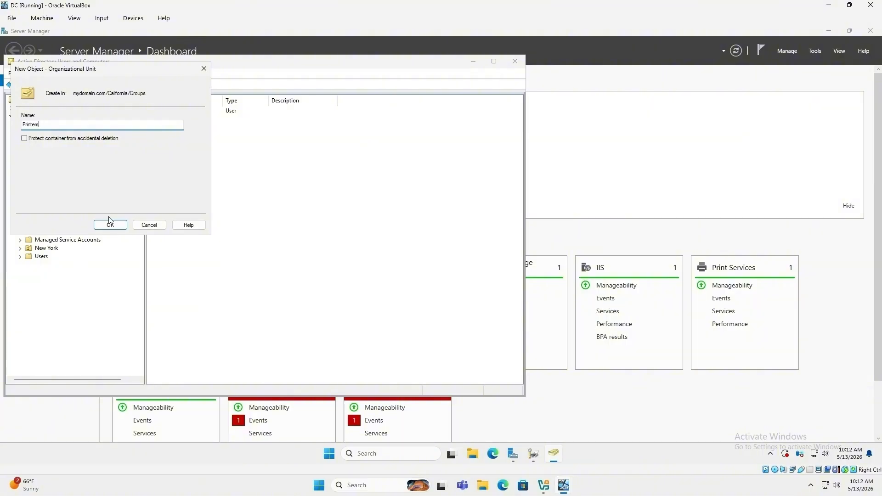
{"action": "left_click", "coordinate": [108, 223]}
Step: Create the Office Printer security group inside the Printers OU
{"action": "right_click", "coordinate": [67, 176]}
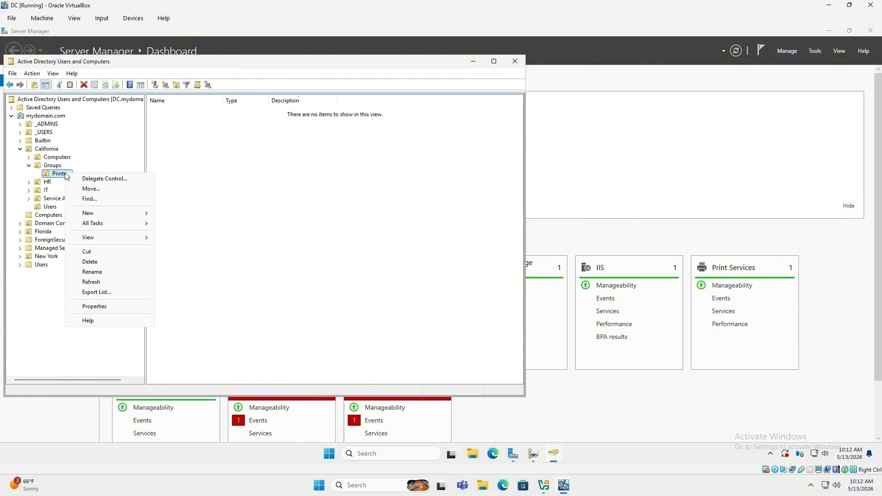
{"action": "mouse_move", "coordinate": [92, 213]}
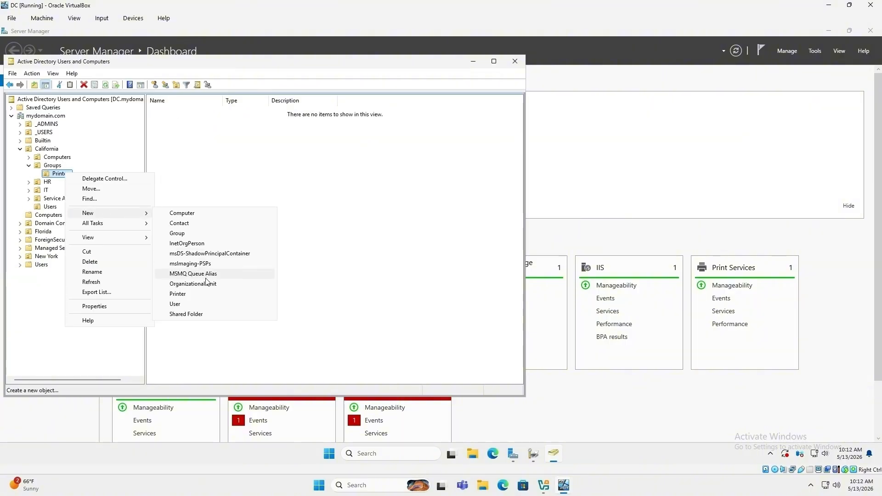
{"action": "left_click", "coordinate": [181, 234]}
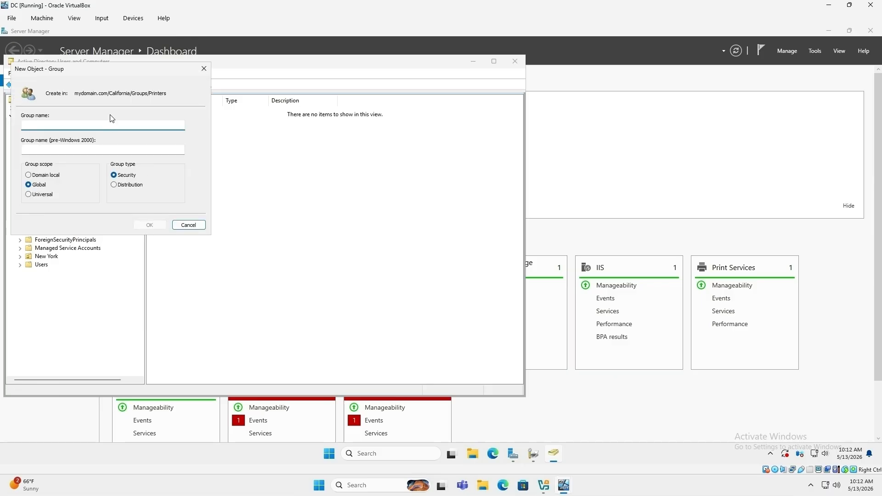
{"action": "type", "text": "Office Printer"}
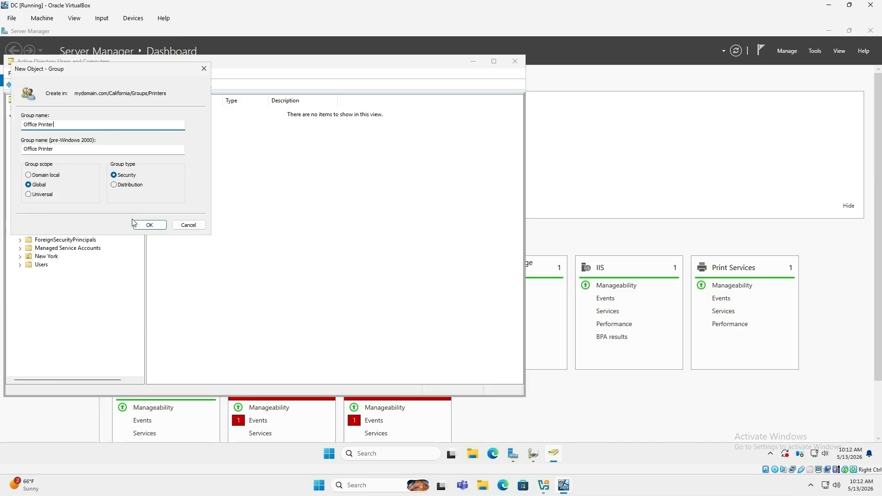
{"action": "left_click", "coordinate": [151, 224]}
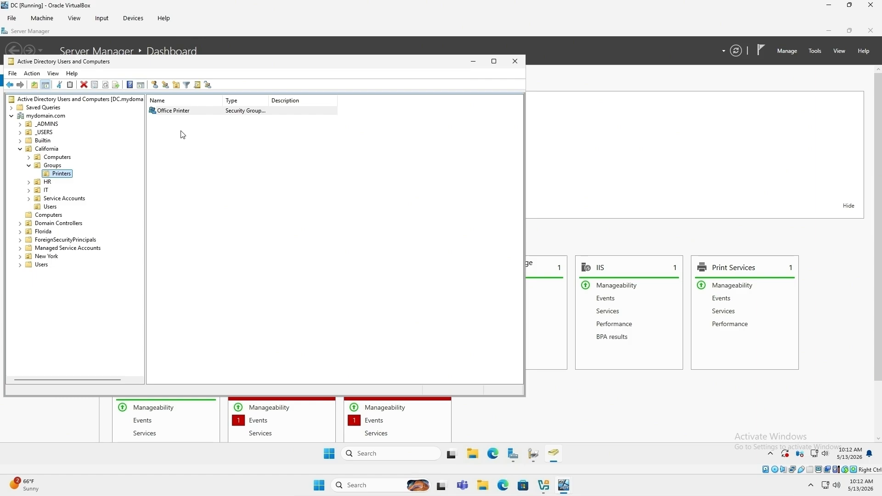
Step: Set the Office Printer group's description to 'This deploys the Office Printer.' and save it
{"action": "right_click", "coordinate": [174, 115]}
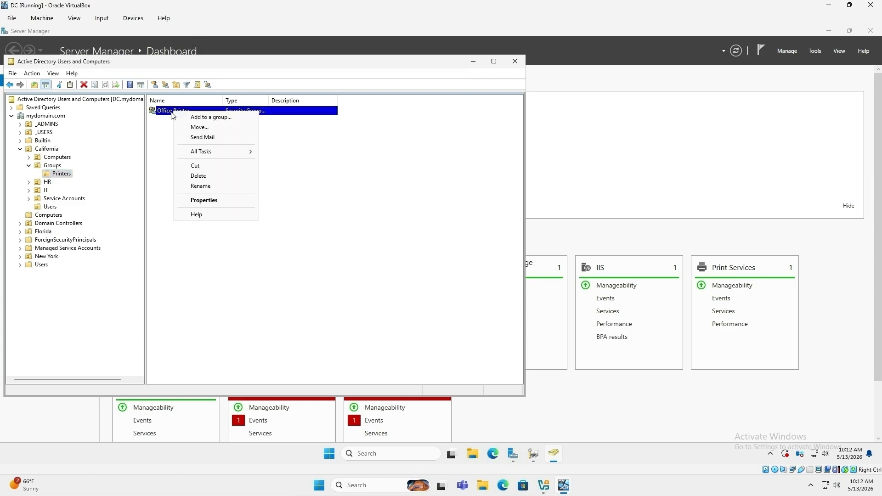
{"action": "left_click", "coordinate": [205, 201]}
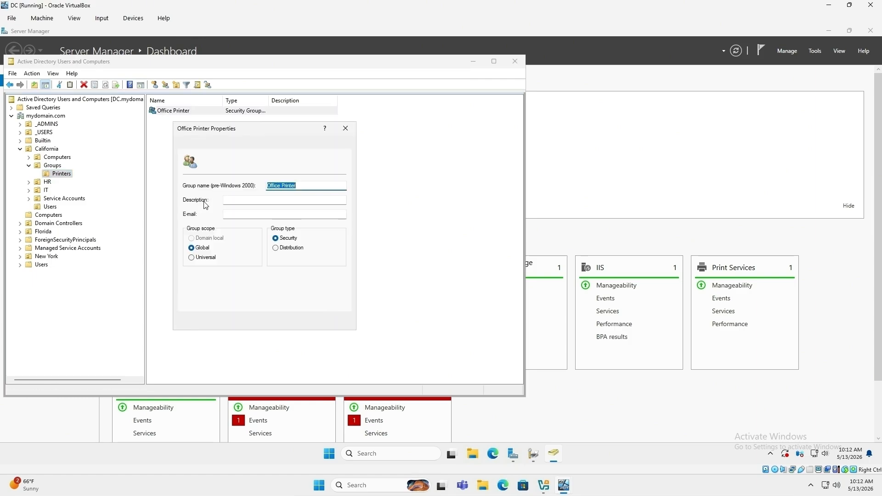
{"action": "left_click", "coordinate": [243, 199]}
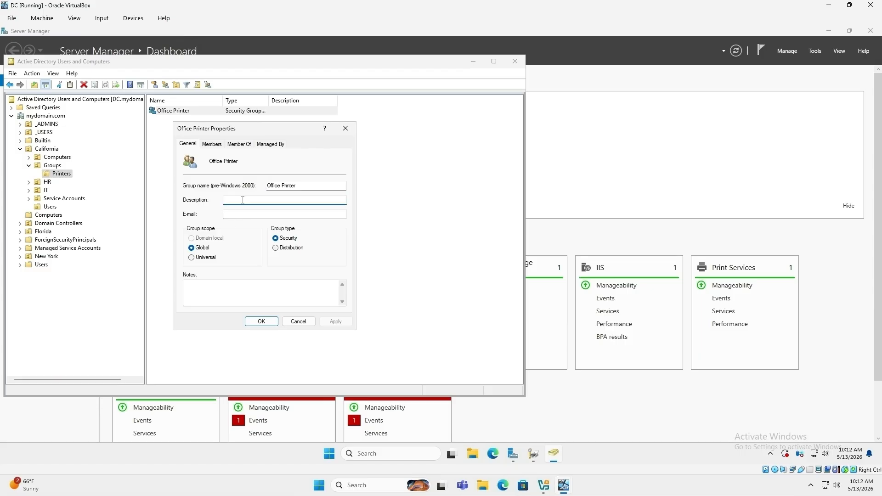
{"action": "type", "text": "This deploys the Office Printer."}
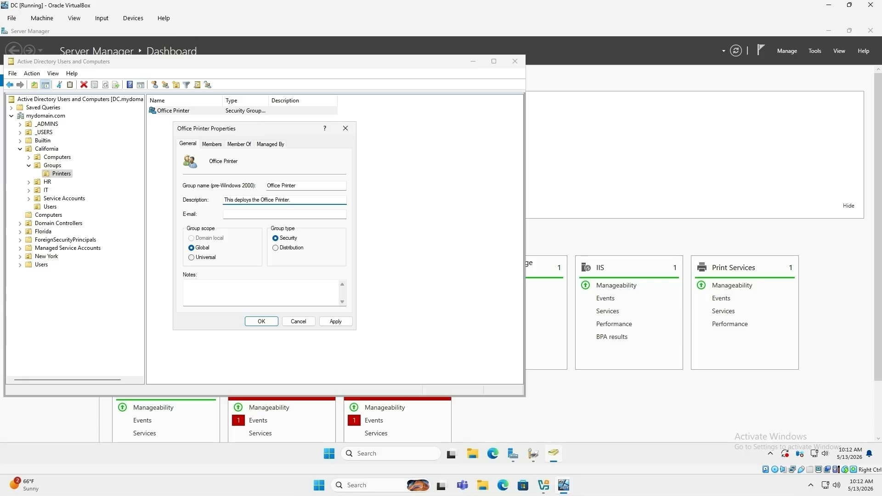
{"action": "left_click", "coordinate": [335, 322]}
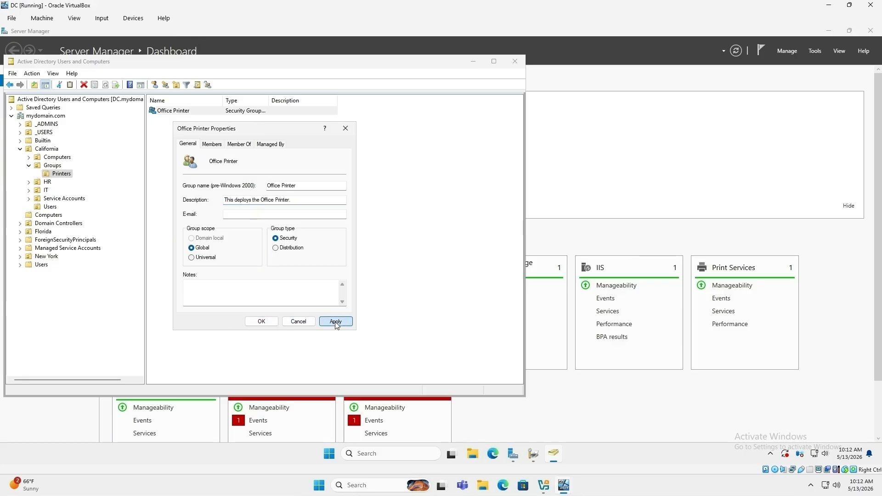
{"action": "left_click", "coordinate": [260, 322]}
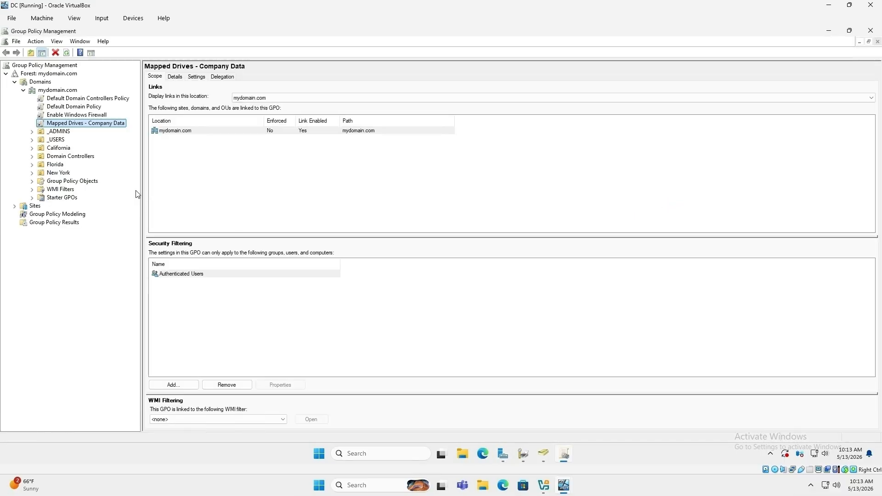
Step: Create a new GPO named Printer under Group Policy Objects
{"action": "right_click", "coordinate": [58, 184]}
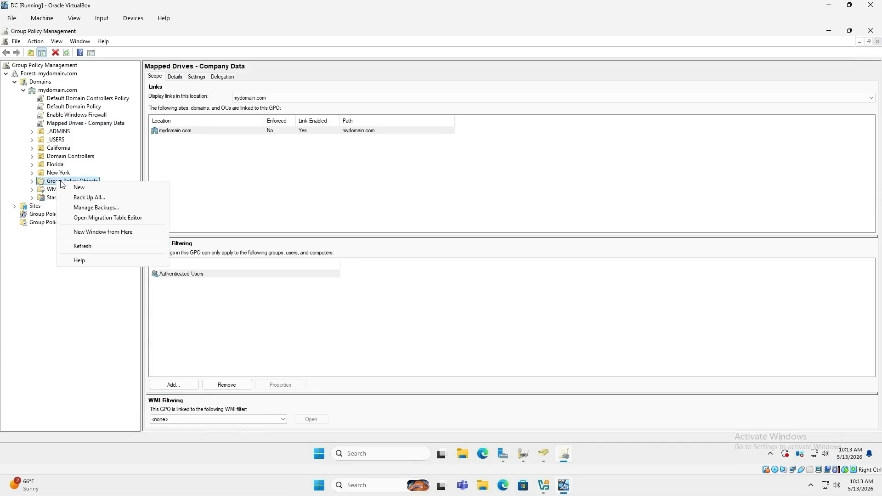
{"action": "left_click", "coordinate": [87, 187]}
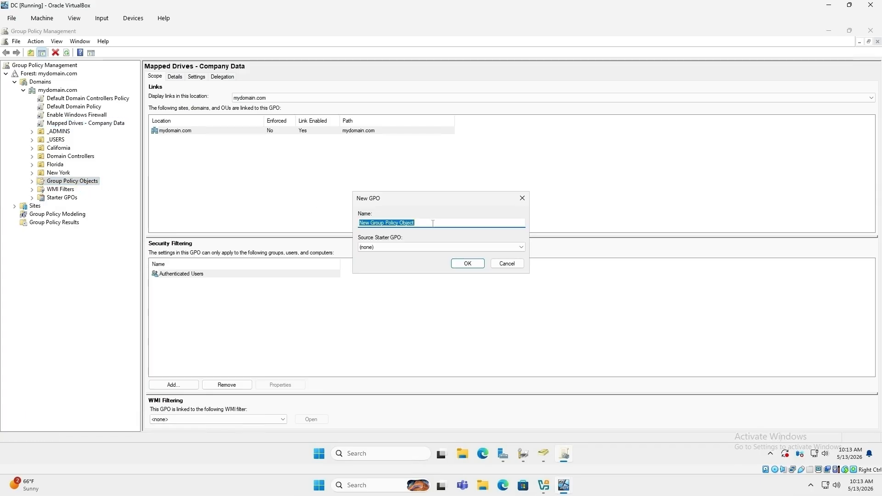
{"action": "type", "text": "Printer"}
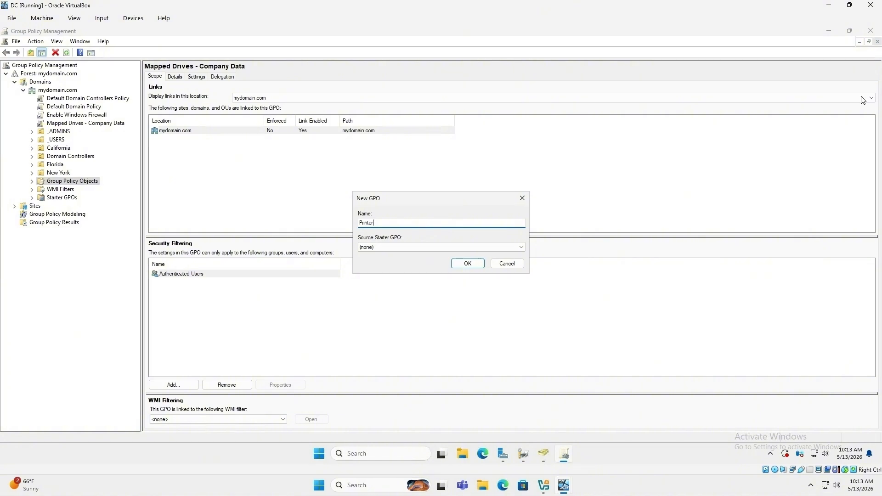
{"action": "left_click", "coordinate": [468, 263]}
Step: Open the Printer GPO in the Group Policy Management Editor
{"action": "left_click", "coordinate": [32, 181]}
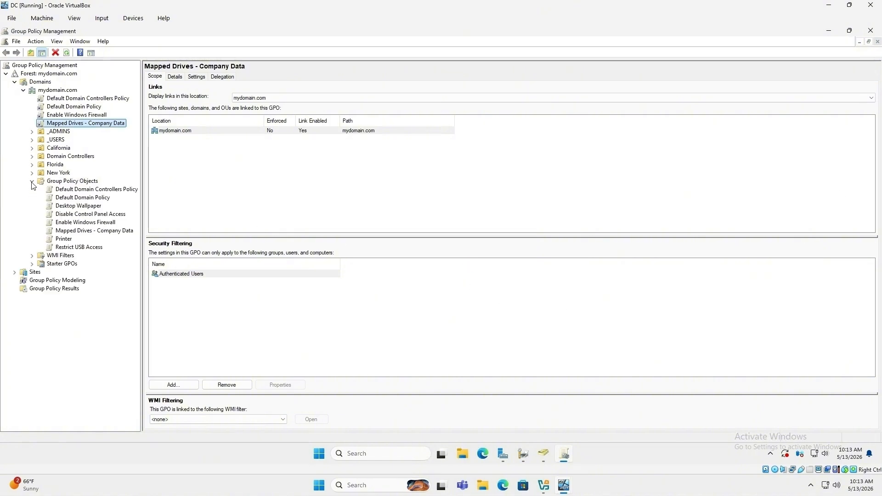
{"action": "right_click", "coordinate": [67, 239]}
{"action": "left_click", "coordinate": [92, 244]}
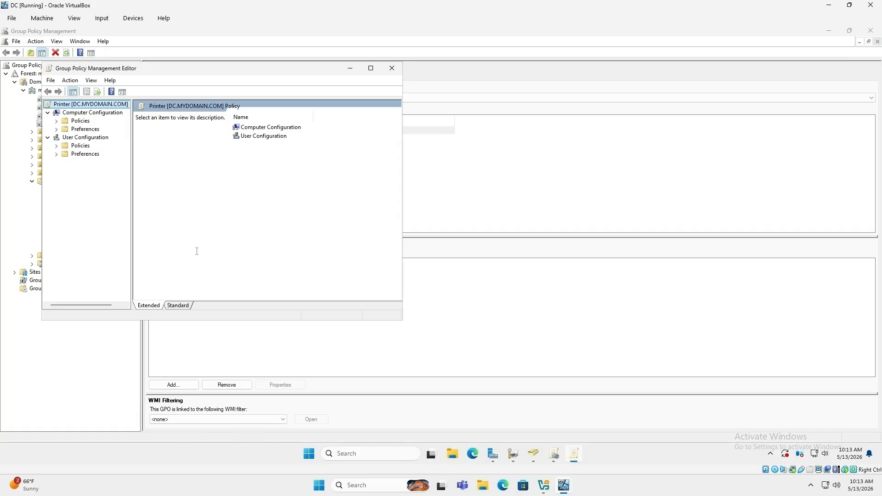
Step: Add a new Shared Printer item under User Configuration > Preferences > Control Panel Settings > Printers
{"action": "left_click", "coordinate": [56, 155]}
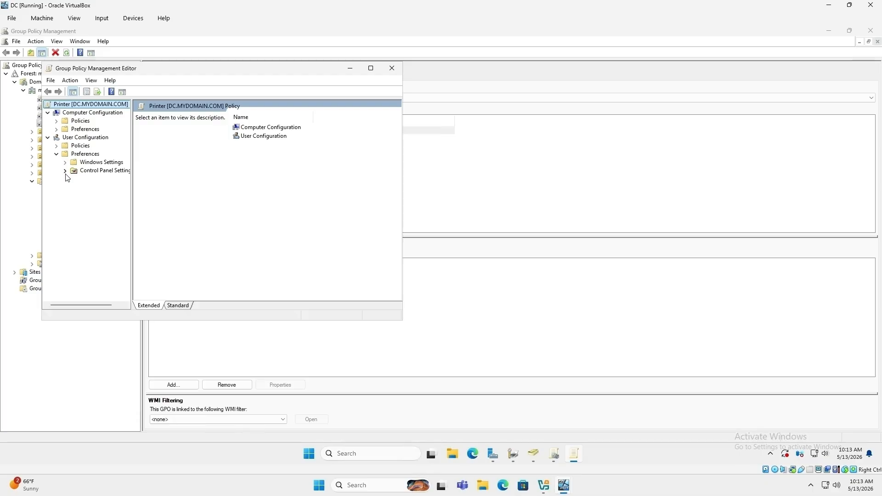
{"action": "left_click", "coordinate": [64, 170]}
{"action": "left_click", "coordinate": [98, 237]}
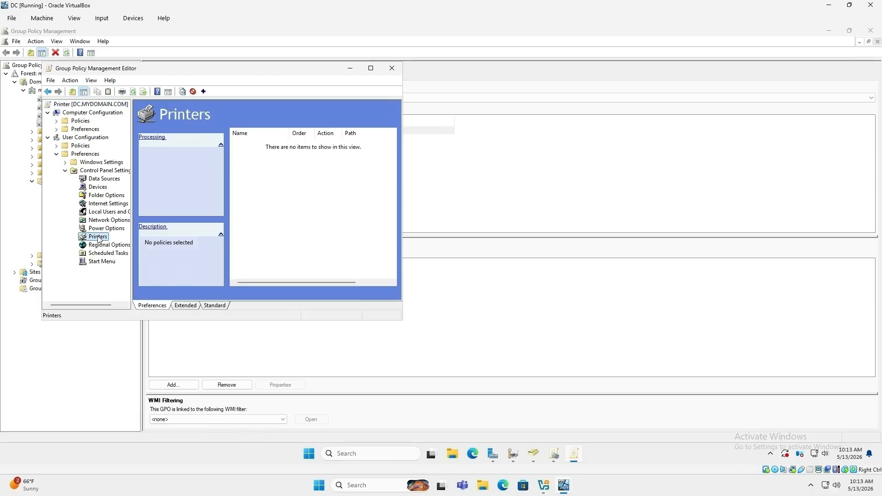
{"action": "right_click", "coordinate": [269, 189]}
{"action": "mouse_move", "coordinate": [297, 193]}
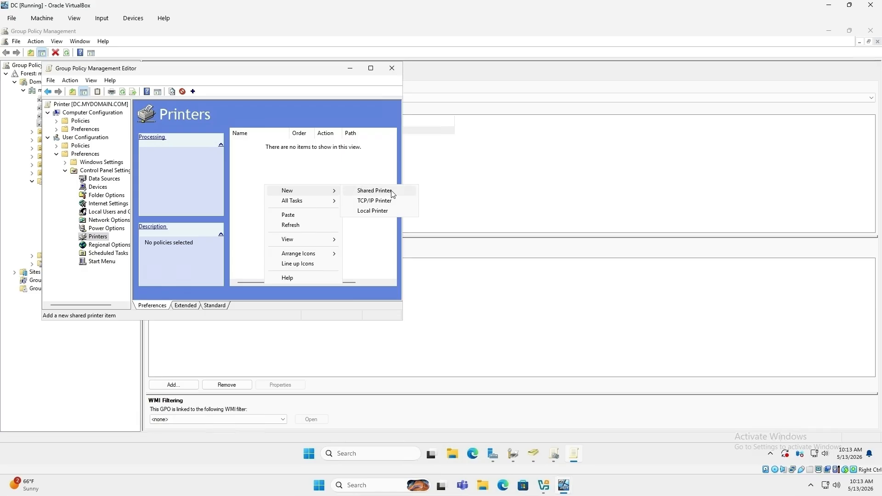
{"action": "left_click", "coordinate": [375, 191]}
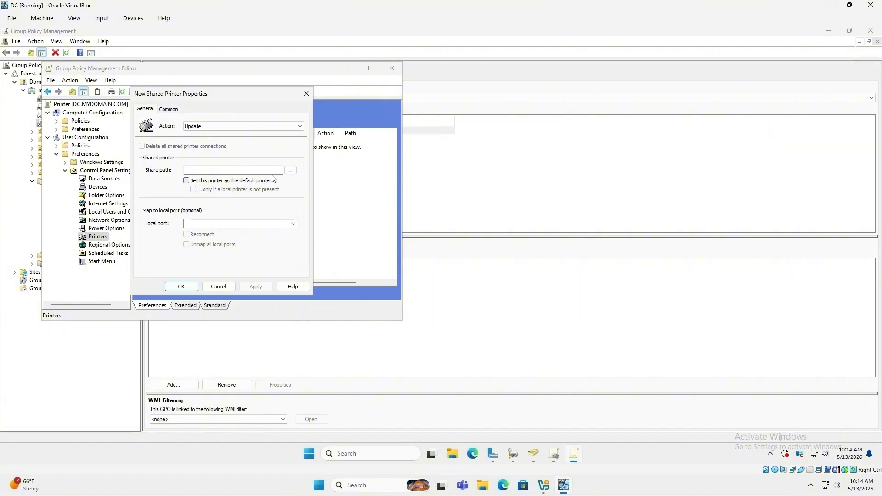
Step: Set the share path to \\DC\Brother DCP-L2550DW series from a directory search
{"action": "left_click", "coordinate": [290, 170]}
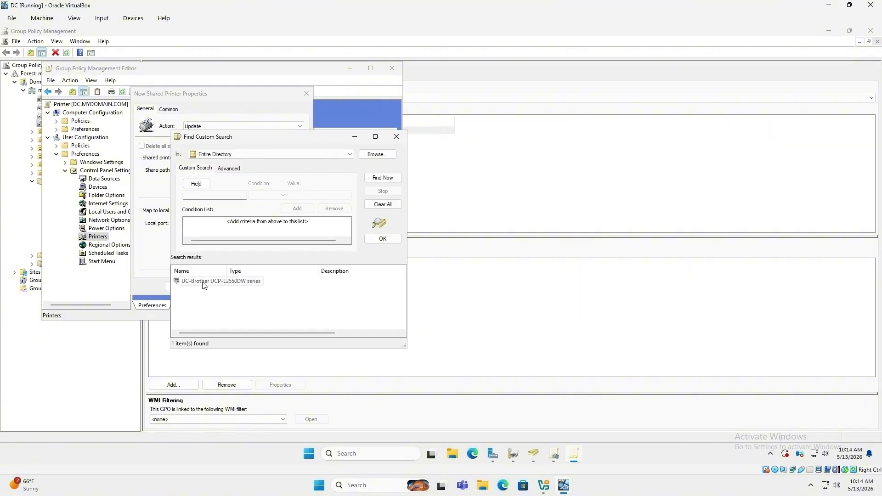
{"action": "left_click_drag", "start_coordinate": [288, 140], "coordinate": [410, 129]}
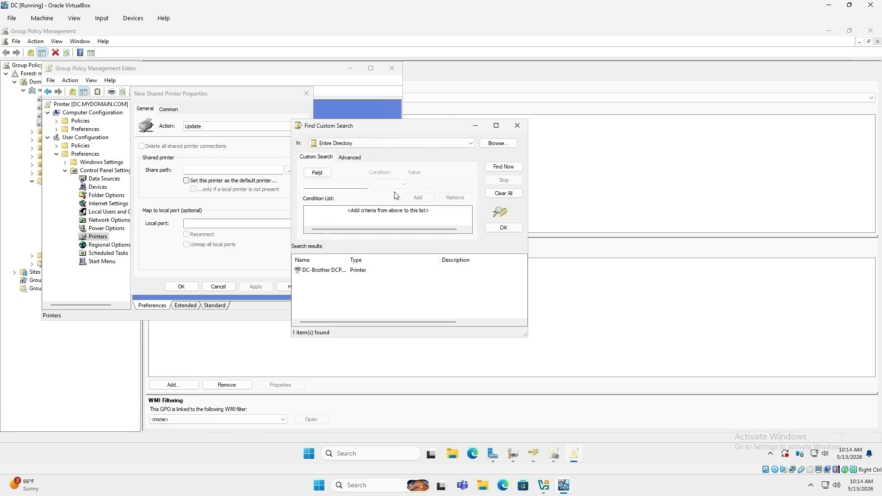
{"action": "left_click", "coordinate": [325, 275]}
{"action": "left_click", "coordinate": [501, 227]}
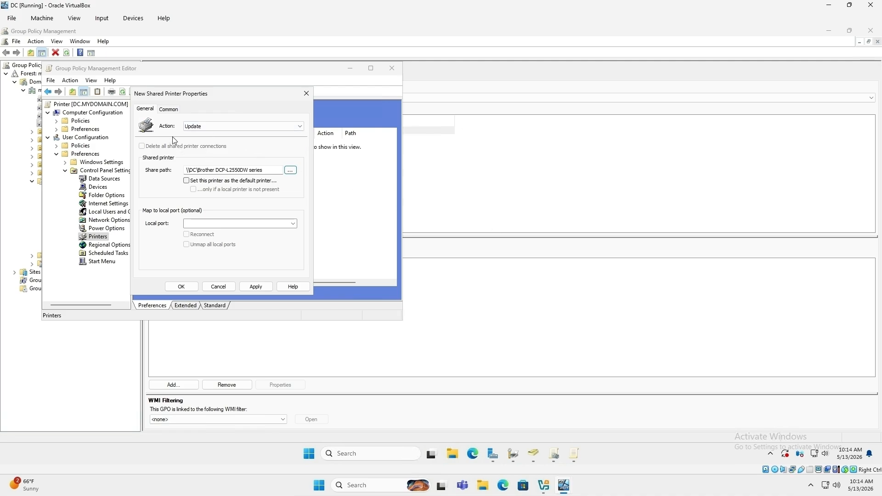
Step: Enable item-level targeting on the Common tab and open the Targeting Editor
{"action": "left_click", "coordinate": [169, 109]}
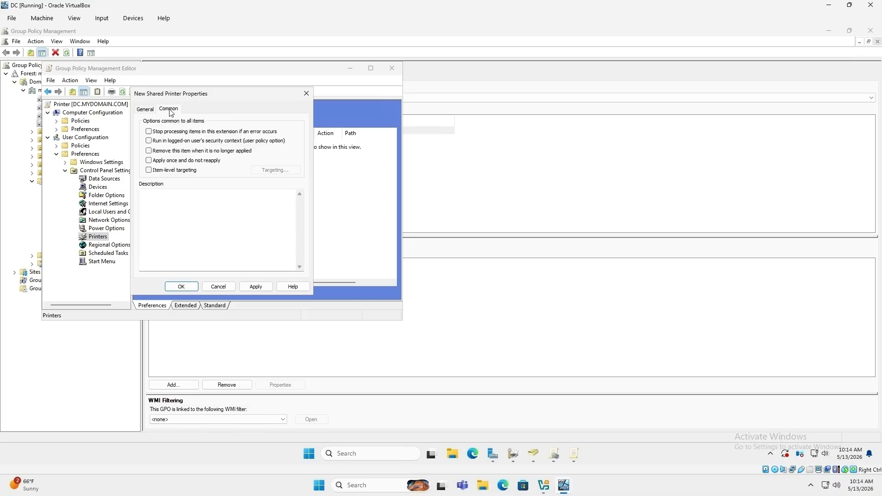
{"action": "left_click", "coordinate": [148, 171]}
{"action": "left_click", "coordinate": [271, 175]}
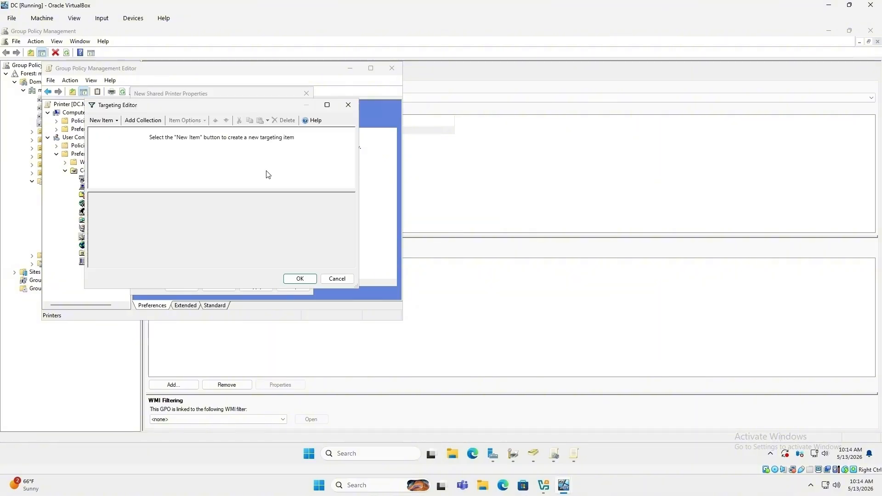
Step: Add a Security Group targeting item to the printer preference and enlarge the targeting editor
{"action": "left_click", "coordinate": [115, 124]}
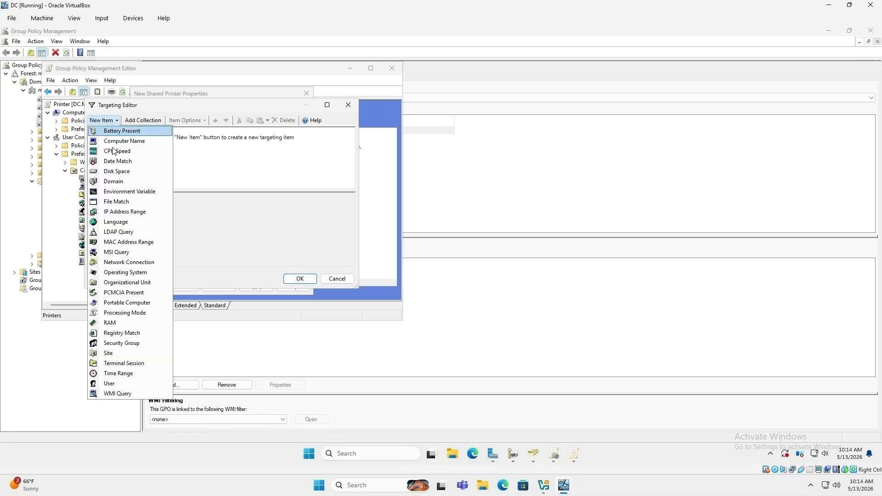
{"action": "left_click", "coordinate": [113, 347]}
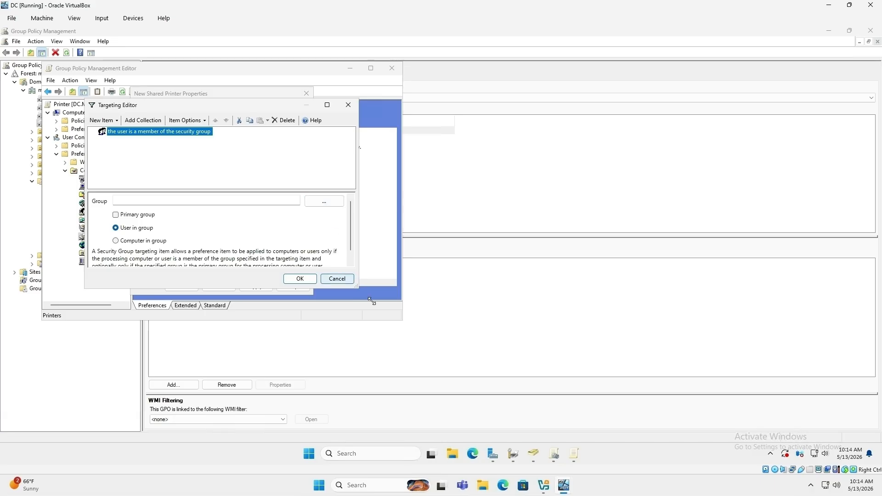
{"action": "left_click_drag", "start_coordinate": [358, 290], "coordinate": [433, 385]}
Step: Target the Office Printer group, then apply and save the Brother DCP-L2550DW printer item
{"action": "left_click", "coordinate": [410, 254]}
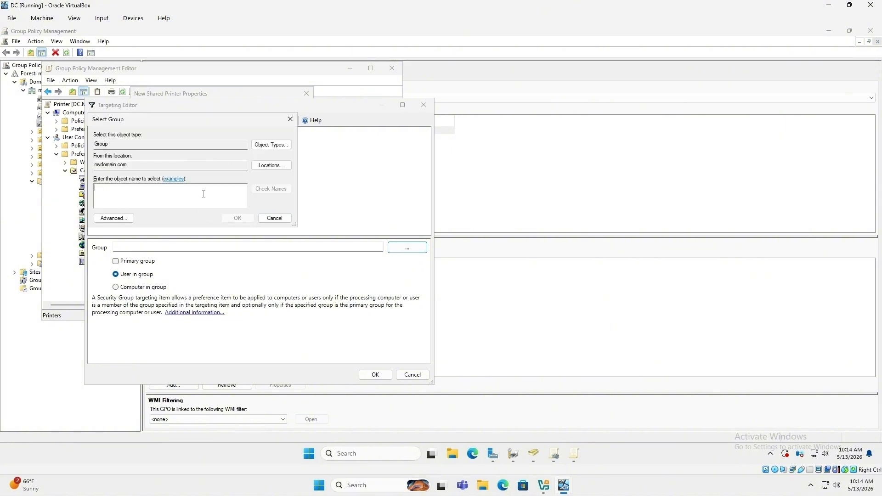
{"action": "type", "text": "printer"}
{"action": "key", "text": "BackSpace"}
{"action": "key", "text": "BackSpace"}
{"action": "key", "text": "BackSpace"}
{"action": "key", "text": "BackSpace"}
{"action": "key", "text": "BackSpace"}
{"action": "key", "text": "BackSpace"}
{"action": "key", "text": "BackSpace"}
{"action": "type", "text": "office printer"}
{"action": "left_click", "coordinate": [280, 191]}
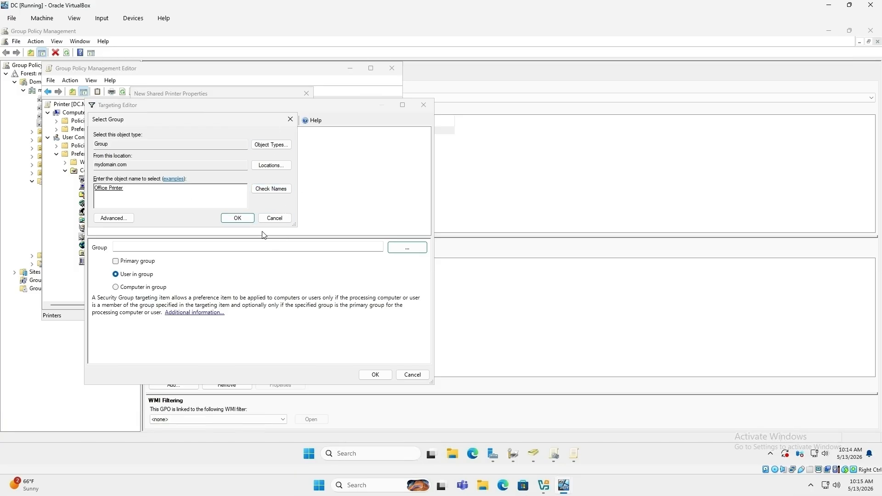
{"action": "left_click", "coordinate": [238, 219]}
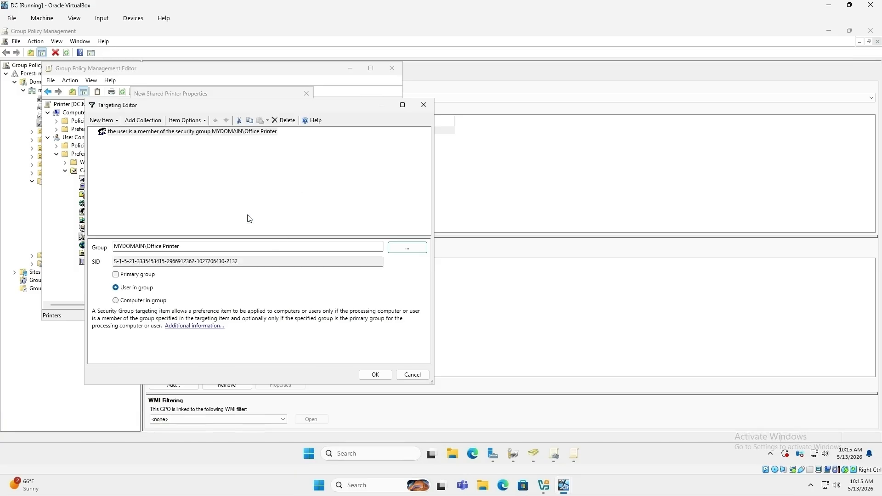
{"action": "left_click", "coordinate": [383, 377]}
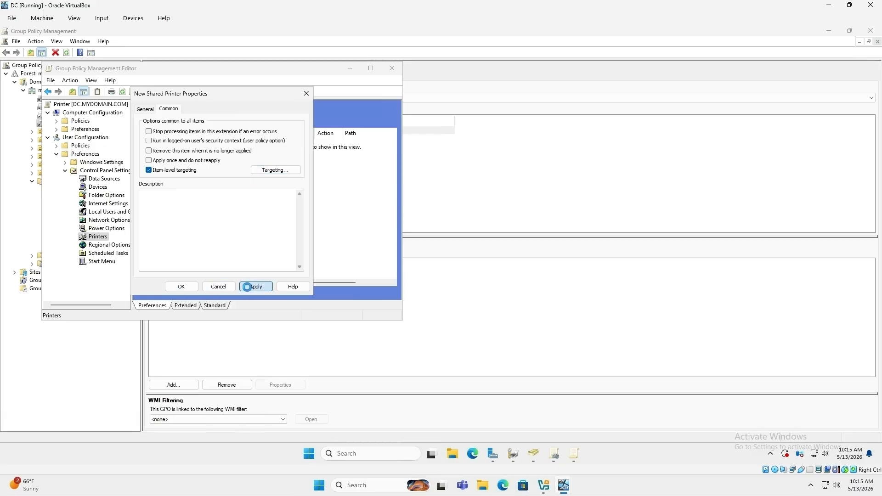
{"action": "left_click", "coordinate": [265, 286]}
{"action": "left_click", "coordinate": [183, 287]}
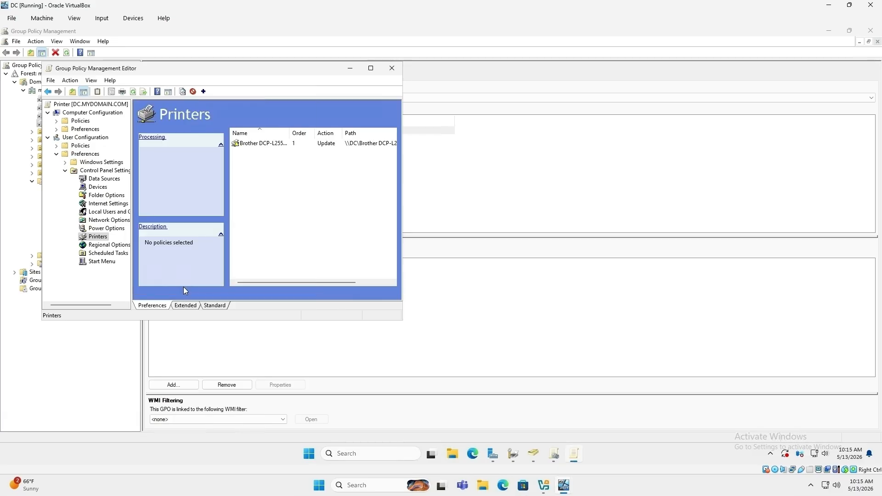
Step: Link the existing Printer GPO to California\Users and expand Users to confirm the link
{"action": "left_click", "coordinate": [392, 67]}
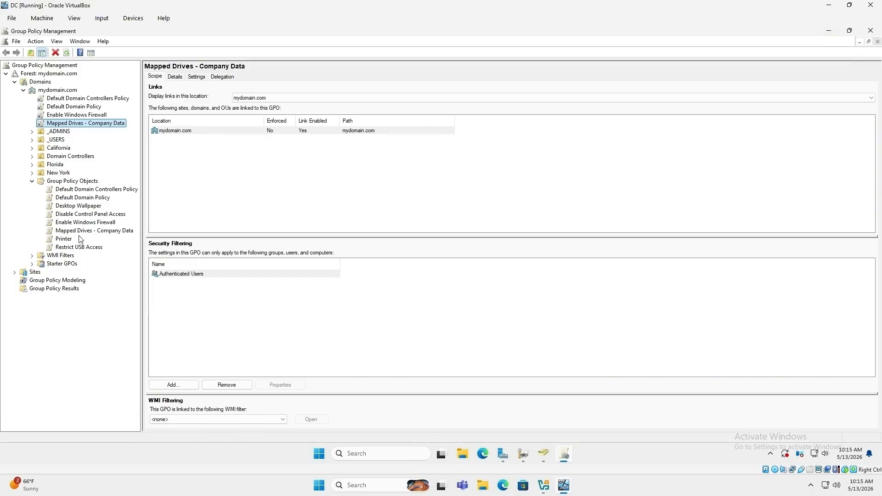
{"action": "left_click", "coordinate": [32, 140]}
{"action": "left_click", "coordinate": [32, 157]}
{"action": "left_click", "coordinate": [31, 148]}
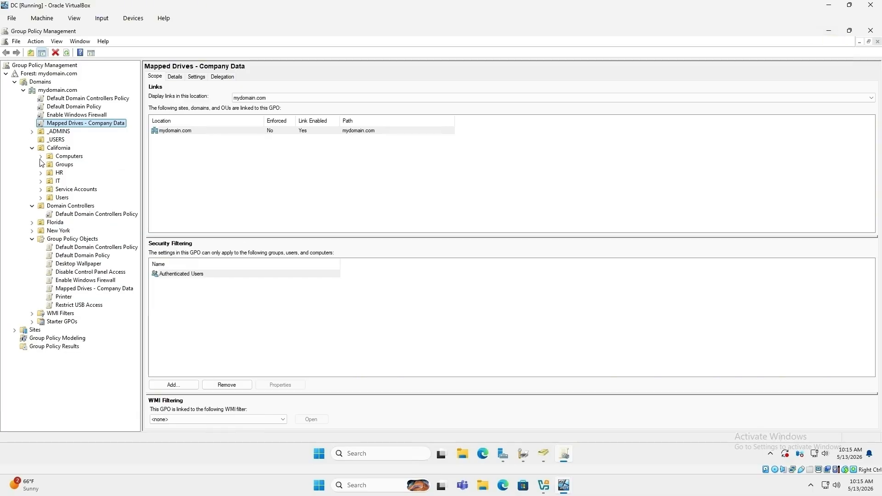
{"action": "right_click", "coordinate": [55, 198]}
{"action": "left_click", "coordinate": [83, 214]}
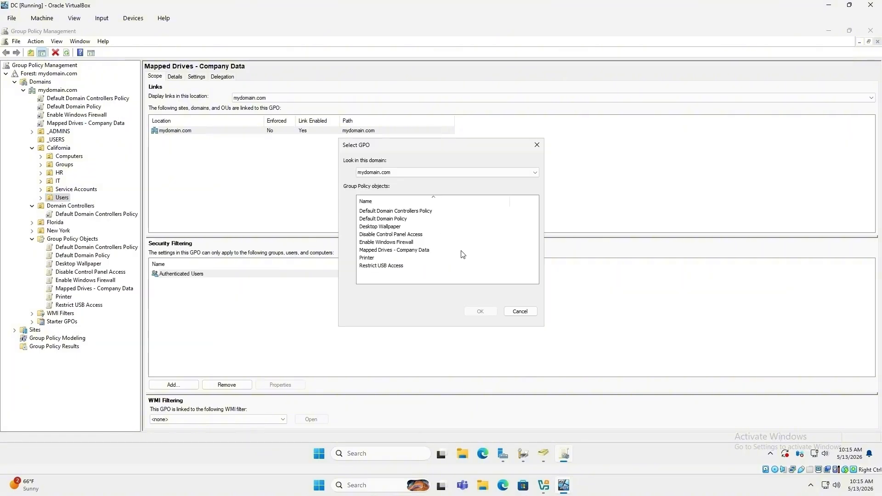
{"action": "left_click", "coordinate": [366, 258]}
{"action": "left_click", "coordinate": [481, 312]}
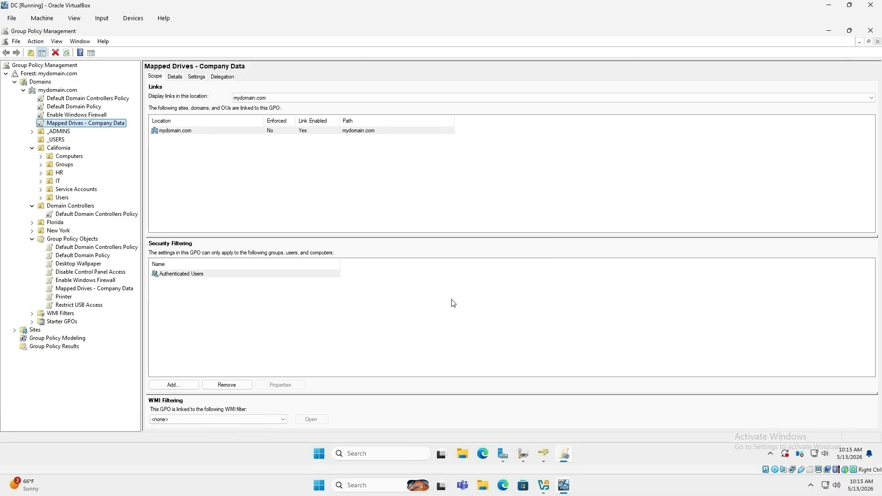
{"action": "left_click", "coordinate": [41, 198]}
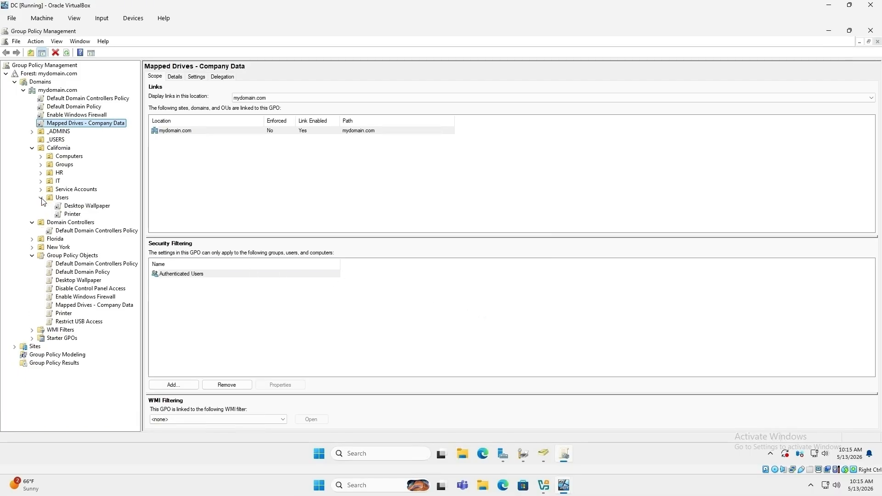
{"action": "left_click", "coordinate": [786, 162]}
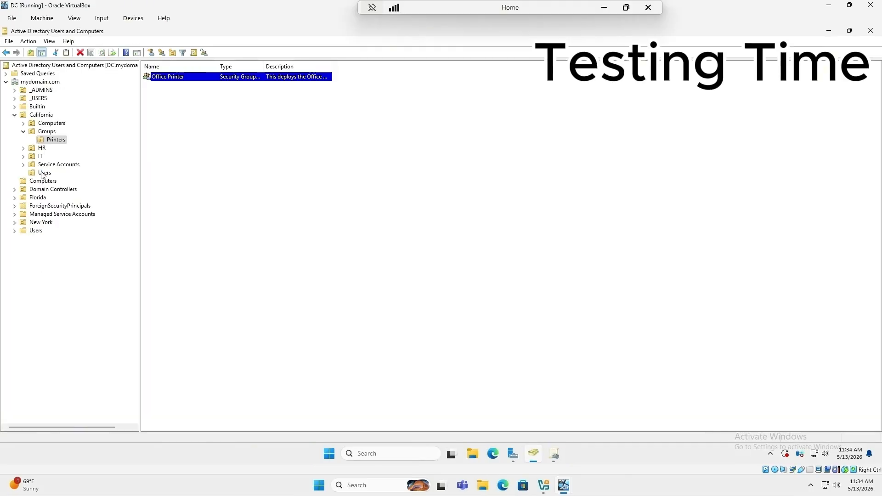
Step: Open the California Users account's Member Of tab, which lists only Domain Users
{"action": "left_click", "coordinate": [46, 173]}
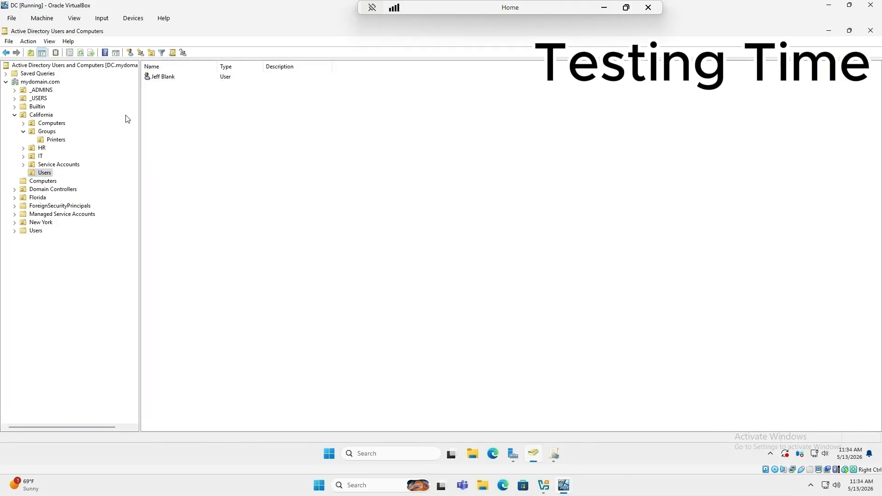
{"action": "right_click", "coordinate": [167, 81]}
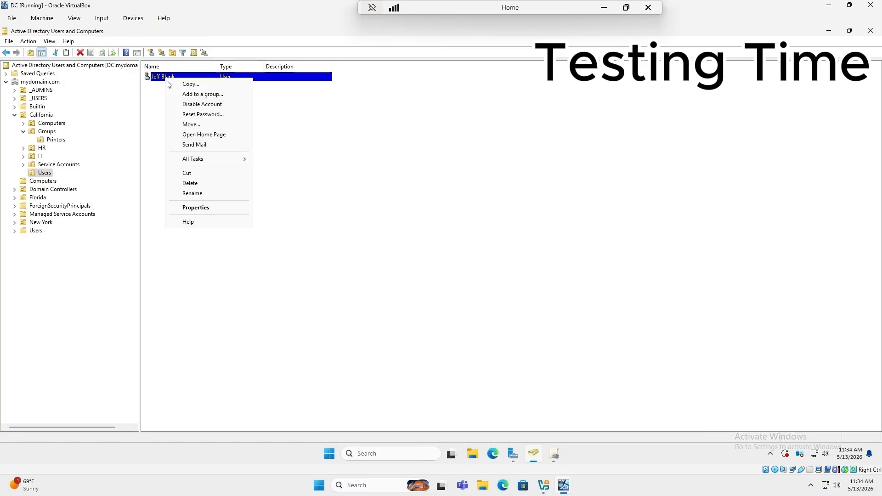
{"action": "left_click", "coordinate": [207, 208]}
{"action": "left_click", "coordinate": [209, 144]}
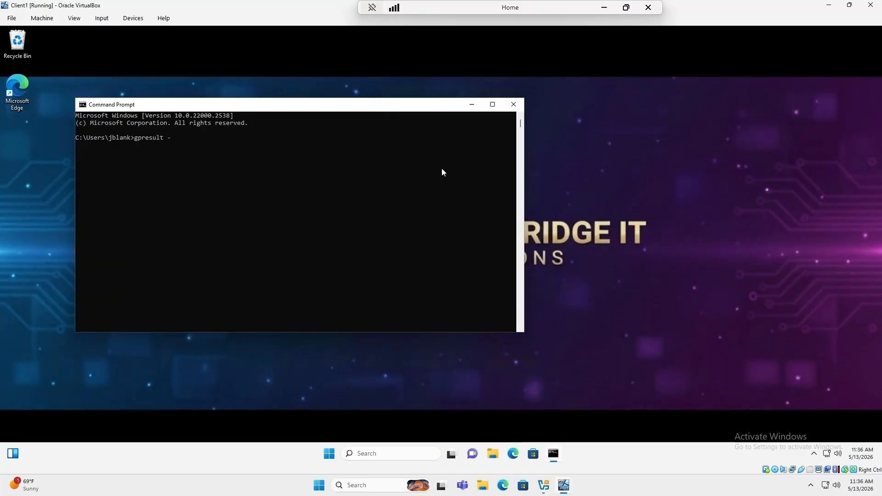
Step: Run gpresult -r and highlight the applied Printer GPO in the results
{"action": "type", "text": "r"}
{"action": "key", "text": "Return"}
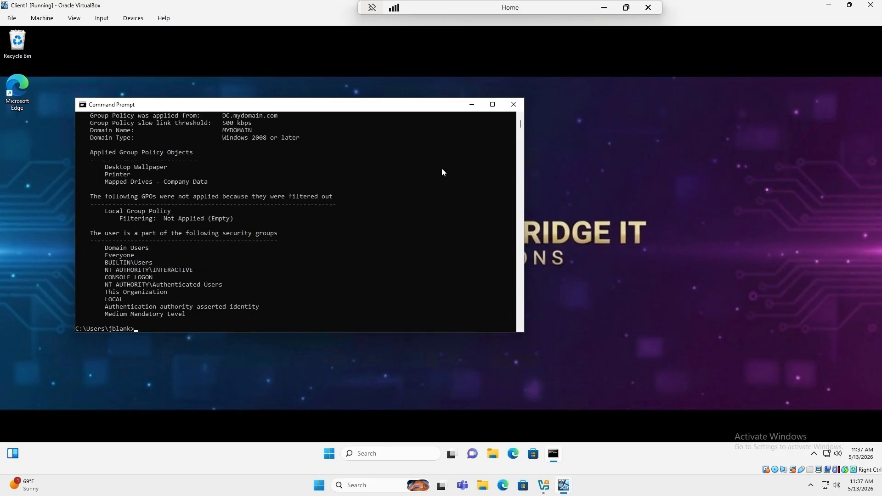
{"action": "left_click_drag", "start_coordinate": [133, 176], "coordinate": [107, 177]}
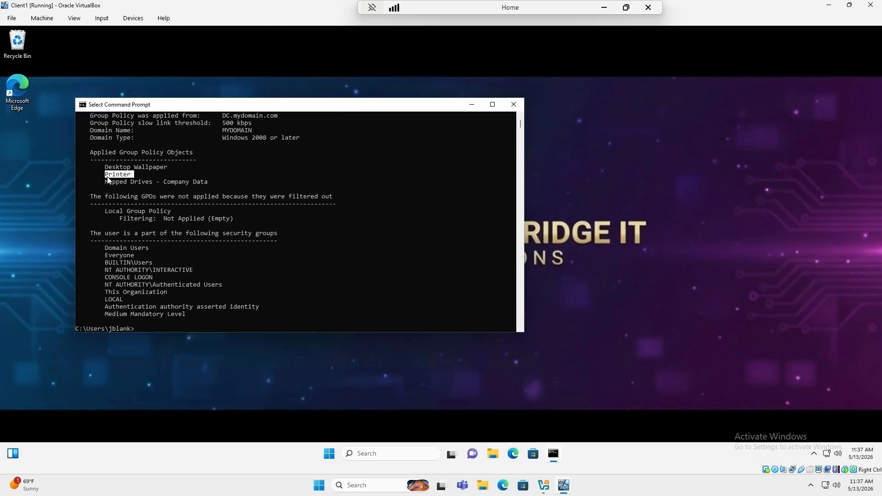
Step: Open Settings at Bluetooth & devices > Printers & scanners
{"action": "key", "text": "super+i"}
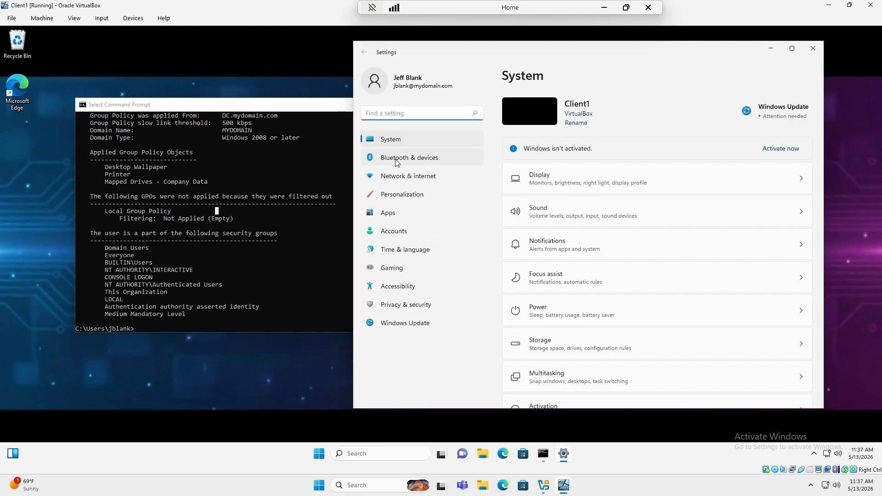
{"action": "left_click", "coordinate": [422, 161]}
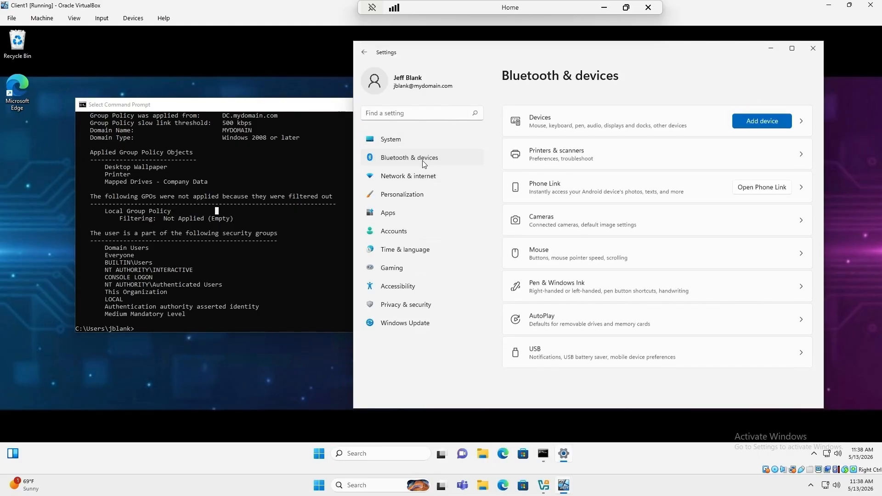
{"action": "left_click", "coordinate": [802, 152]}
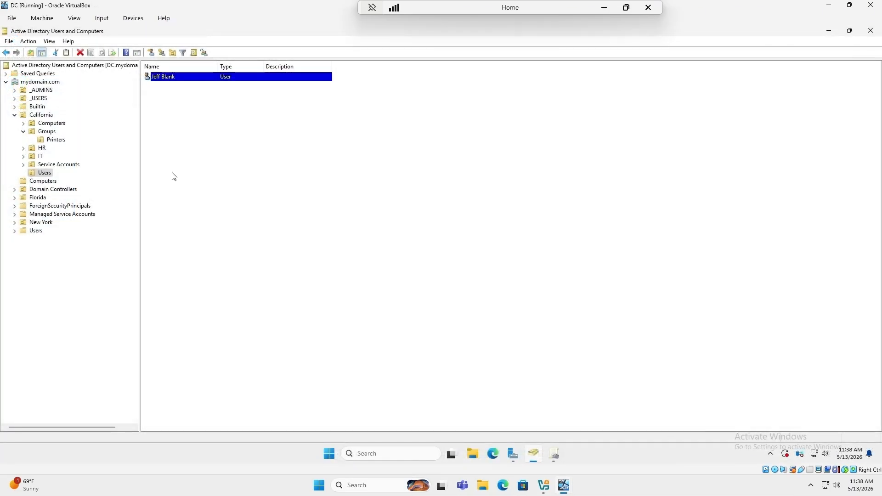
Step: Add the California test user as a member of the Office Printer group in the Printers OU
{"action": "left_click", "coordinate": [55, 140]}
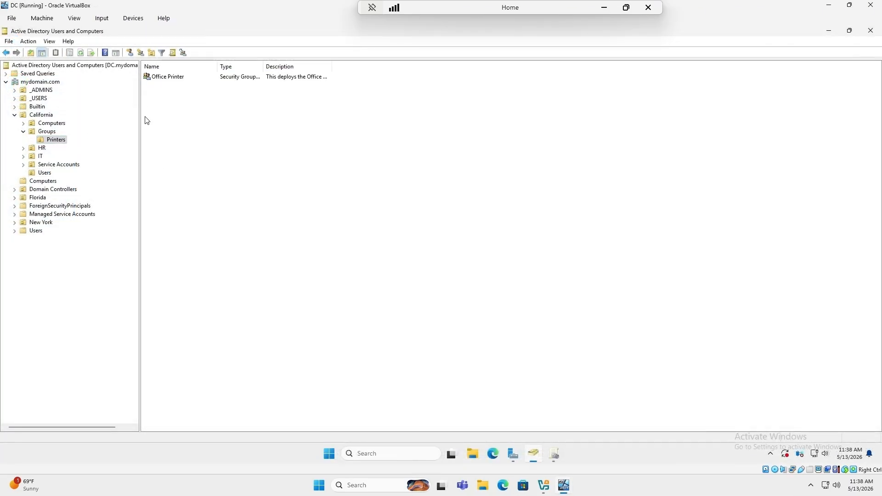
{"action": "right_click", "coordinate": [169, 78]}
{"action": "left_click", "coordinate": [202, 166]}
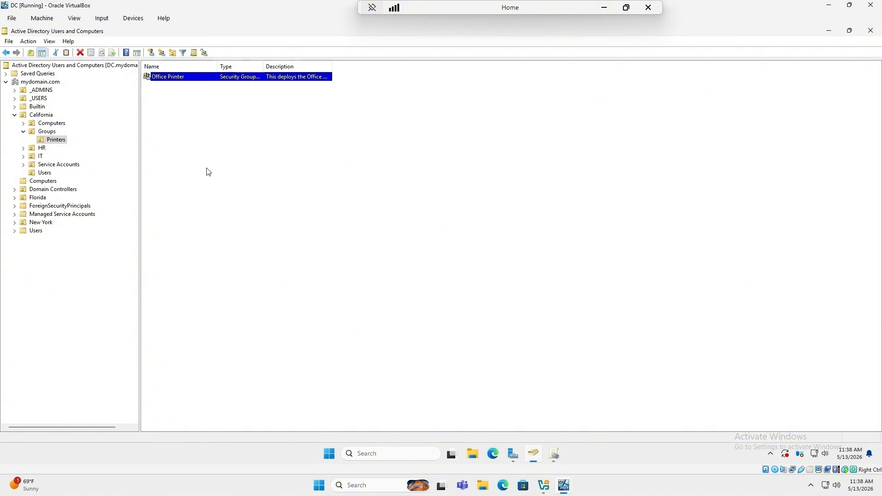
{"action": "left_click", "coordinate": [214, 145]}
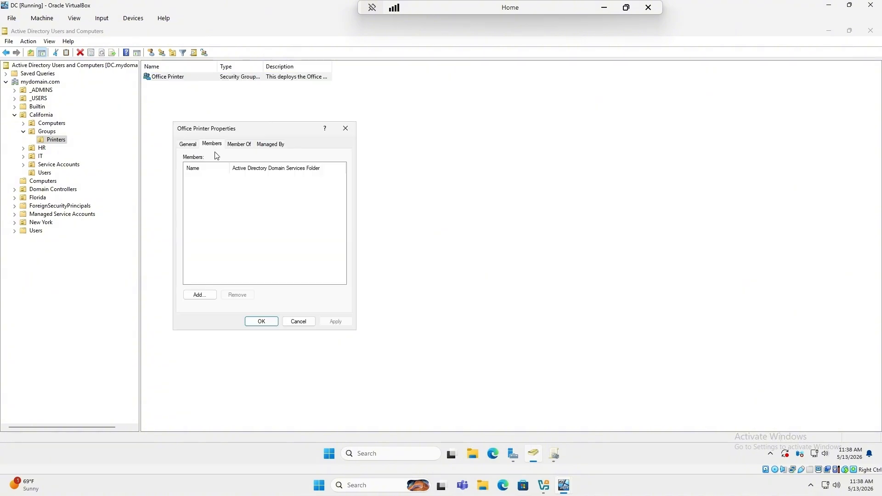
{"action": "left_click", "coordinate": [206, 294]}
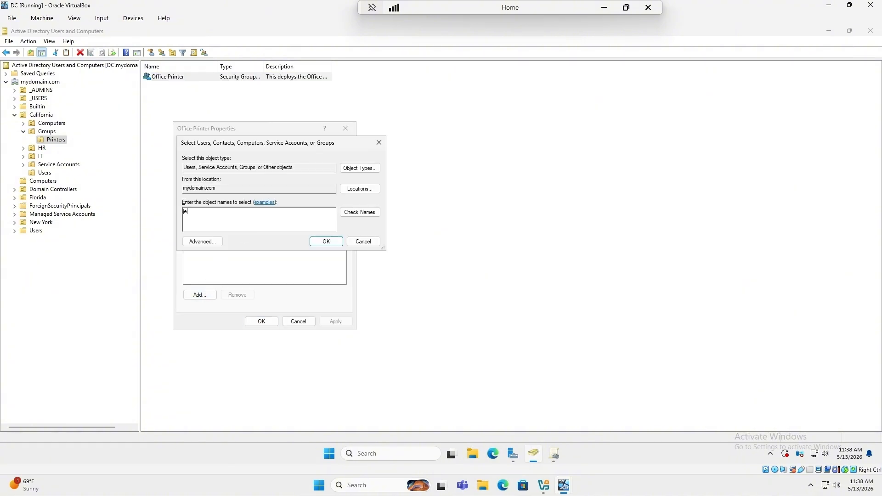
{"action": "left_click", "coordinate": [359, 212]}
{"action": "left_click", "coordinate": [327, 242]}
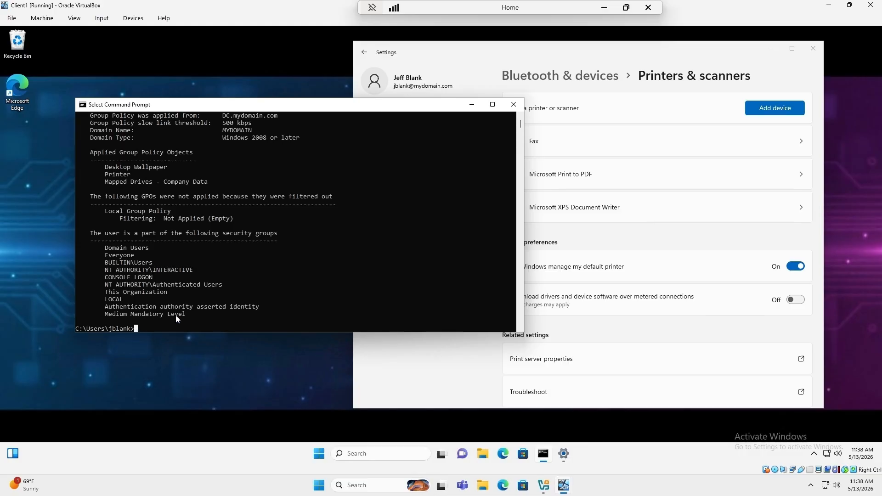
Step: Run gpupdate /force, then reload the Printers & scanners page to look for the office printer
{"action": "type", "text": "gpupdate /forc"}
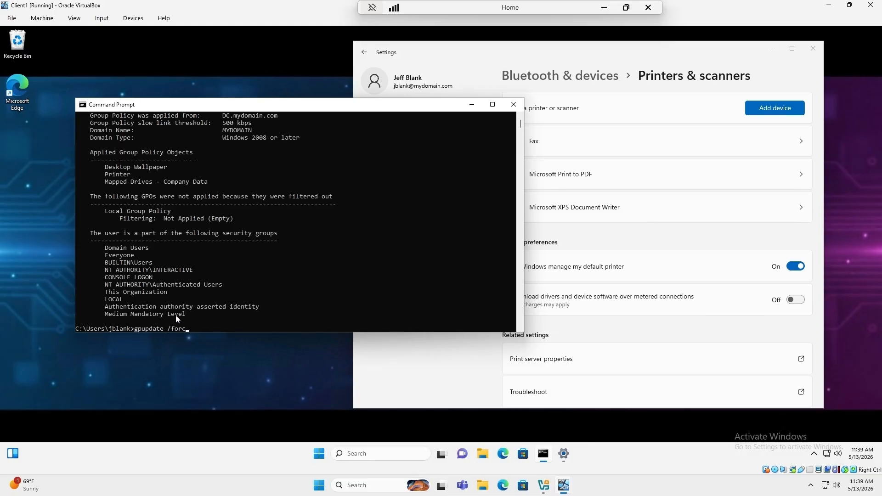
{"action": "type", "text": "e"}
{"action": "key", "text": "Return"}
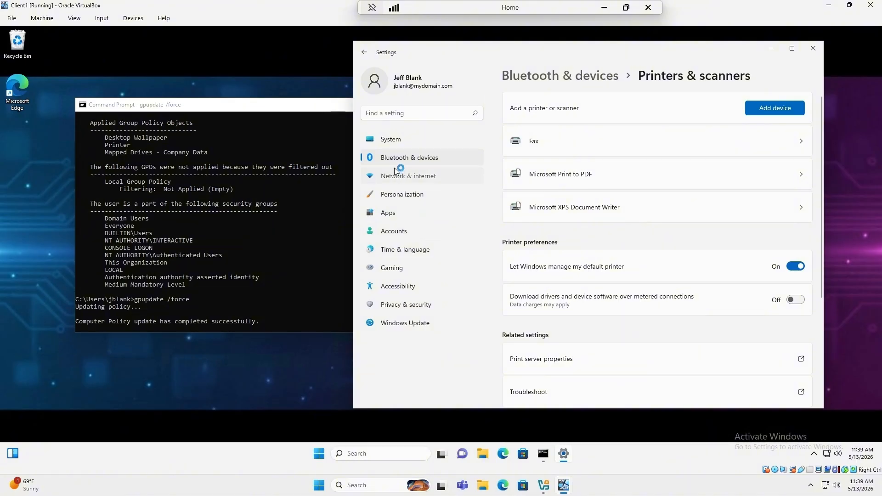
{"action": "left_click", "coordinate": [404, 176]}
{"action": "left_click", "coordinate": [405, 158]}
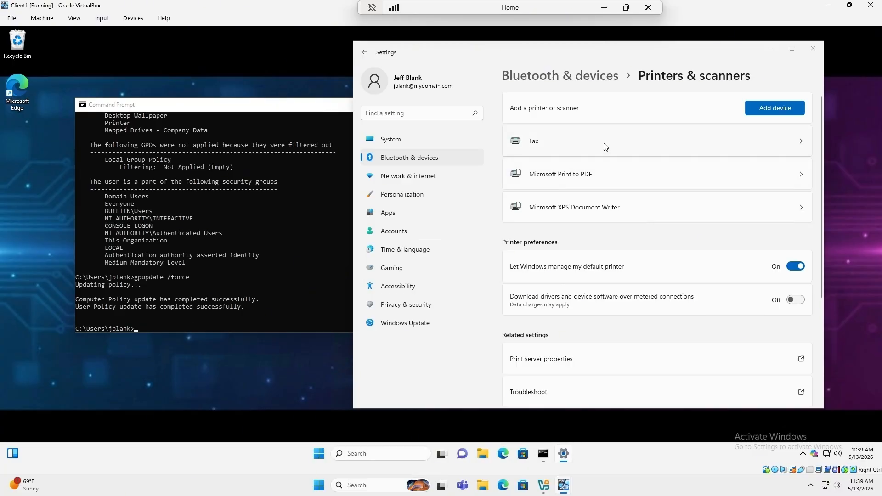
{"action": "scroll", "coordinate": [605, 147], "scroll_direction": "down", "scroll_amount": 2}
{"action": "scroll", "coordinate": [606, 147], "scroll_direction": "up", "scroll_amount": 1}
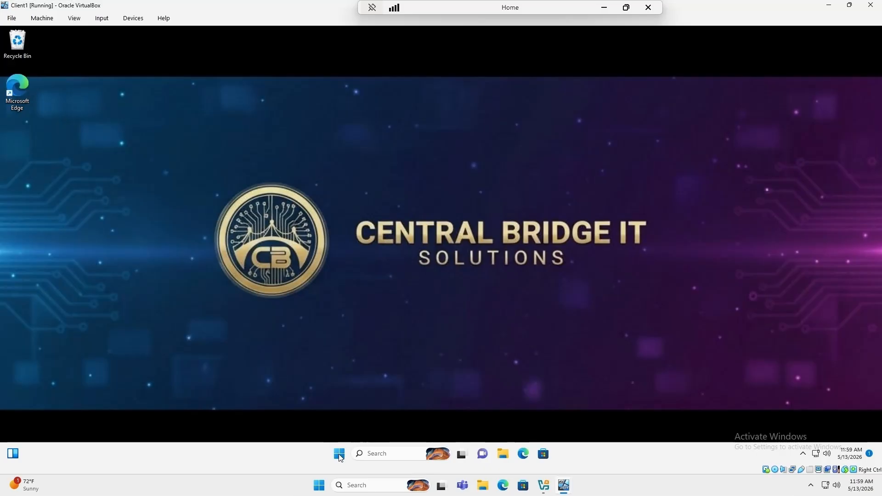
Step: Reopen Settings from the Start context menu at Bluetooth & devices > Printers & scanners
{"action": "right_click", "coordinate": [341, 455]}
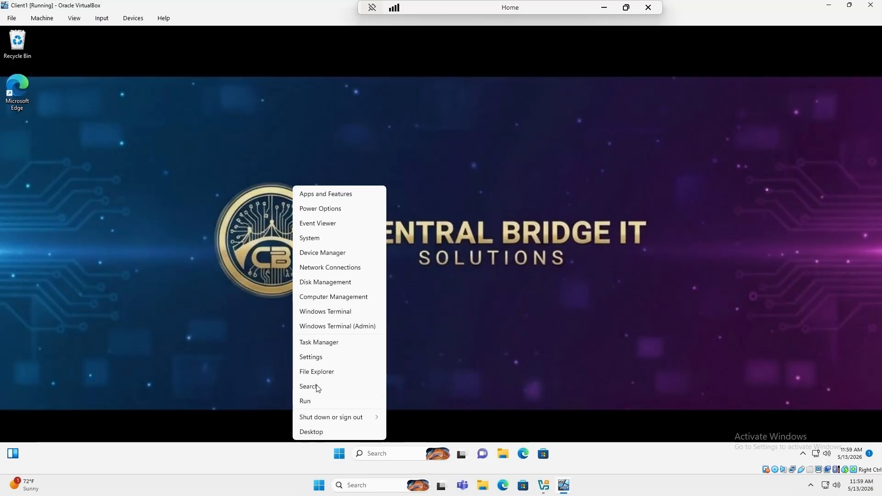
{"action": "left_click", "coordinate": [313, 357]}
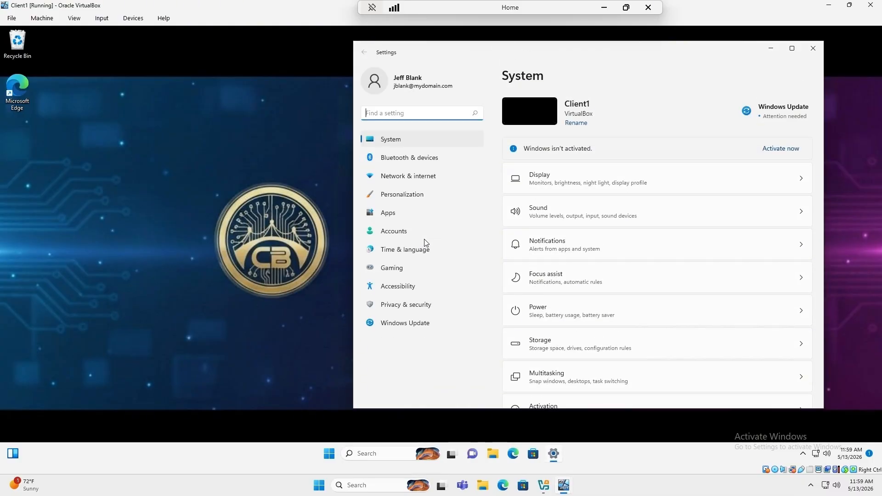
{"action": "left_click", "coordinate": [421, 156]}
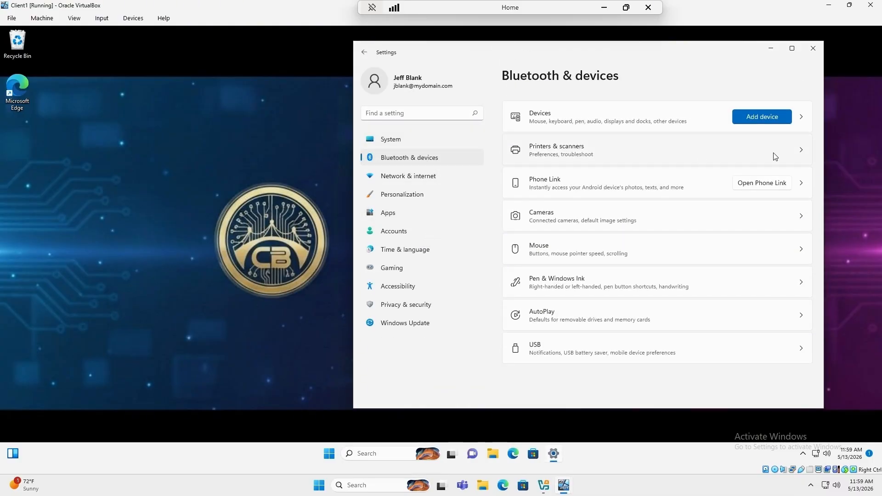
{"action": "left_click", "coordinate": [806, 152]}
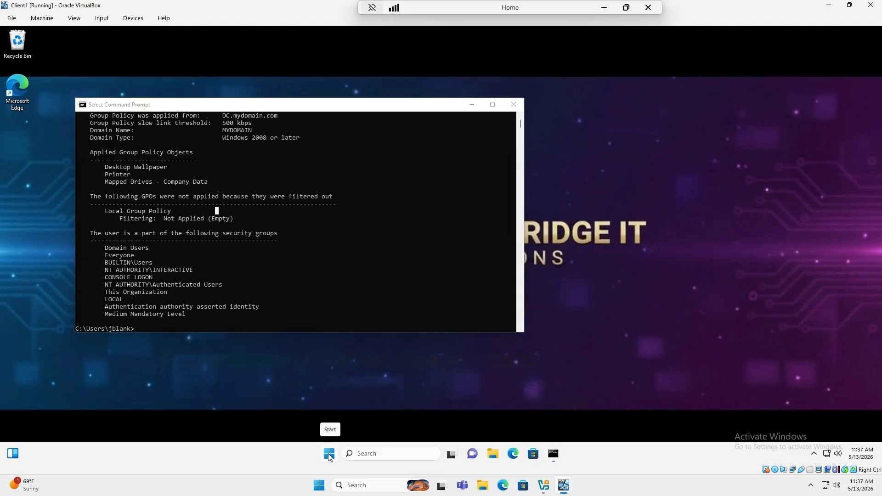
{"action": "right_click", "coordinate": [329, 455]}
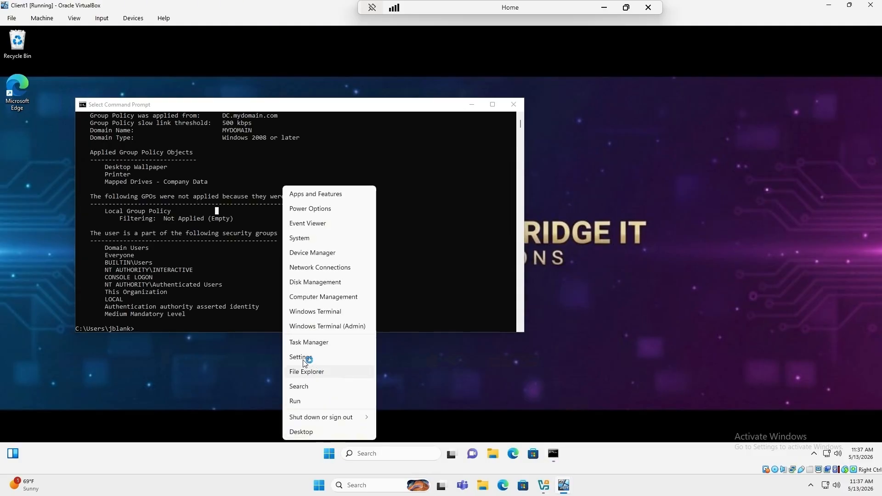